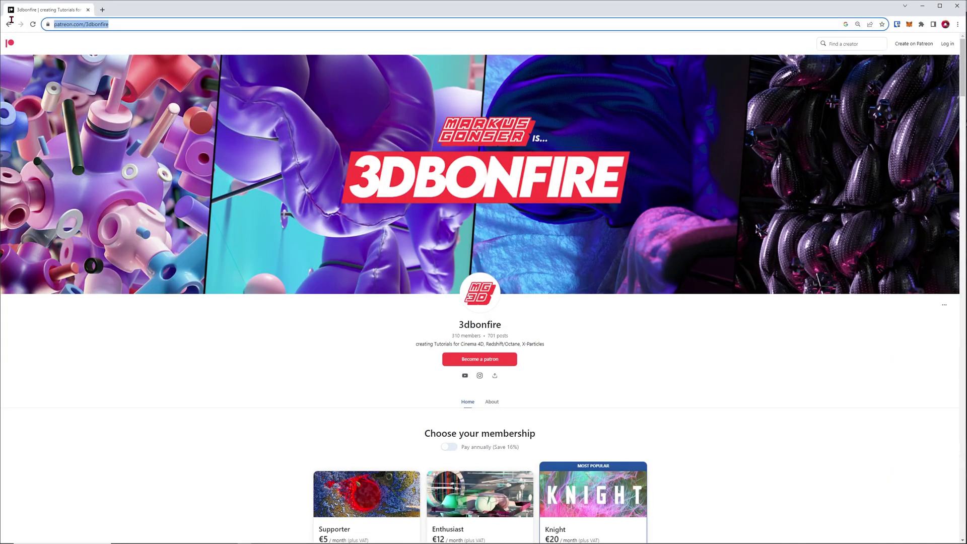
- Highlight the 3dbonfire creator name on the Patreon page and browse the membership options
drag(509, 329, 453, 328)
scroll(490, 349, down, 6)
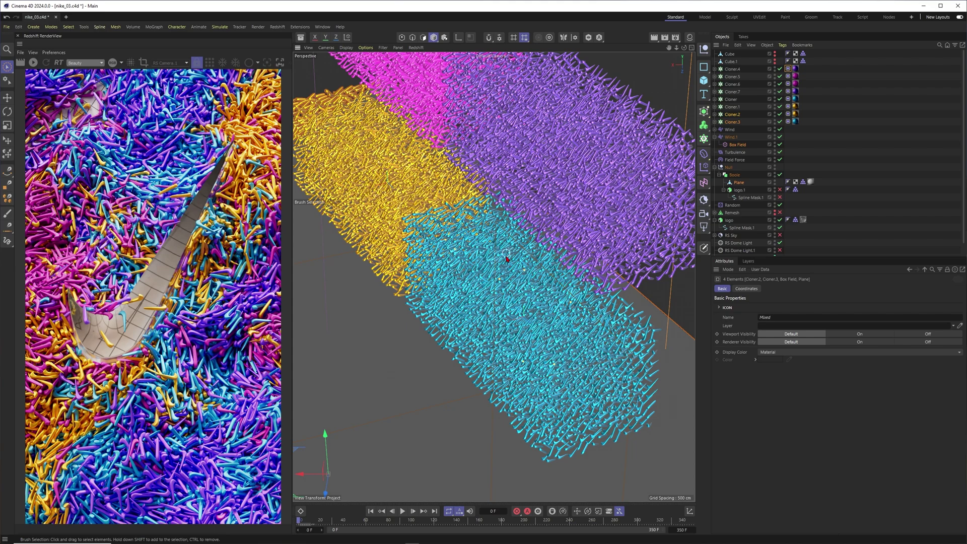
- Select all eight cloners and examine their shared object settings, including the instance mode
drag(748, 66, 728, 124)
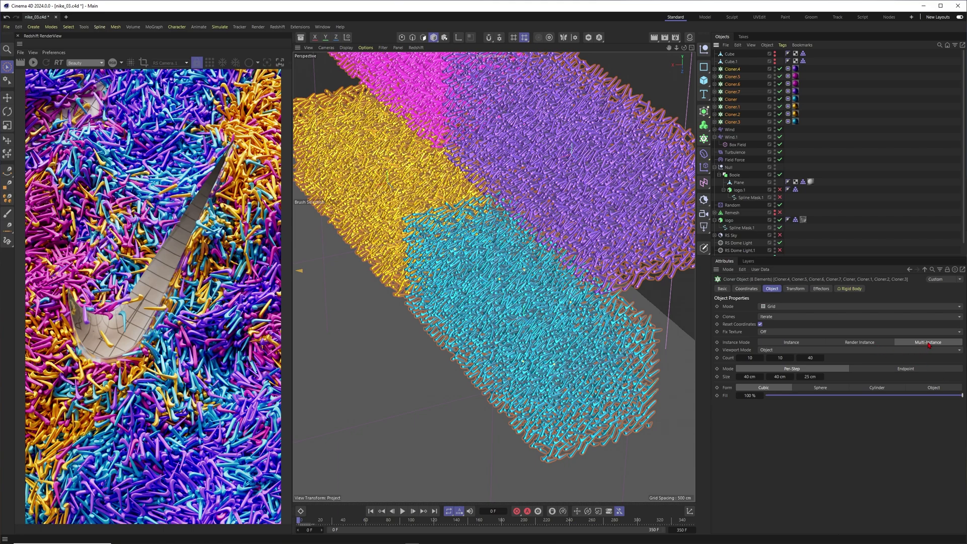
alt+middle_drag(587, 241, 566, 266)
scroll(533, 242, up, 2)
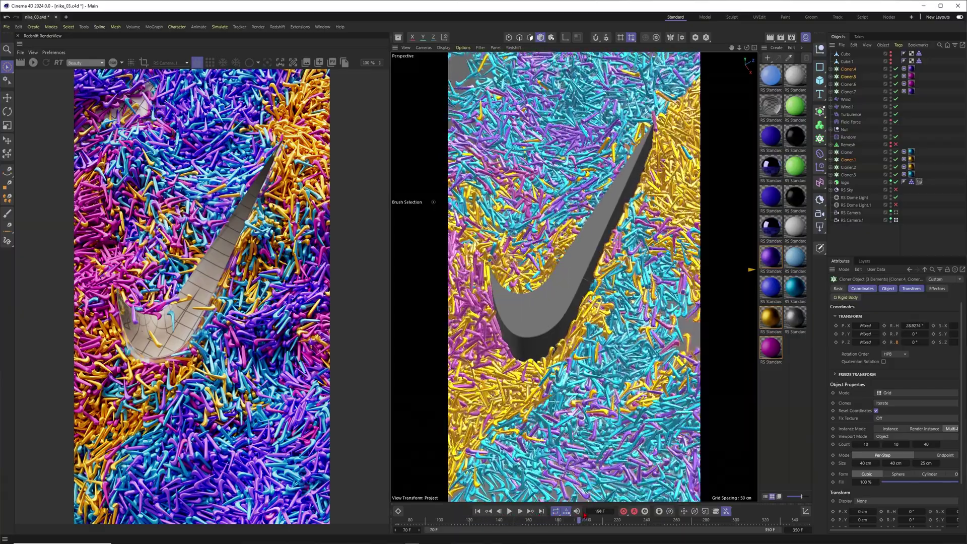
- Play the clone simulation from the first frame through the camera, stopping once the clones fill the area around the logo
click(477, 511)
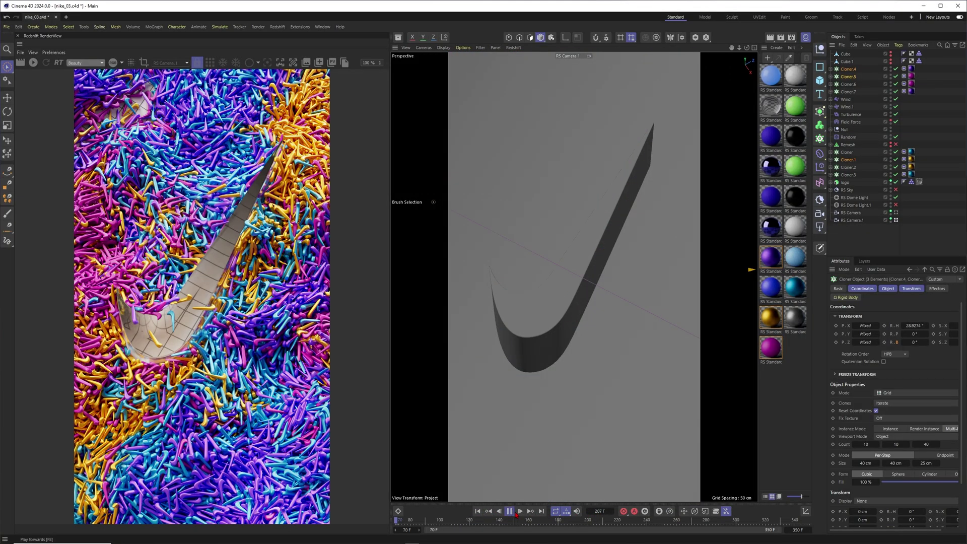
click(509, 511)
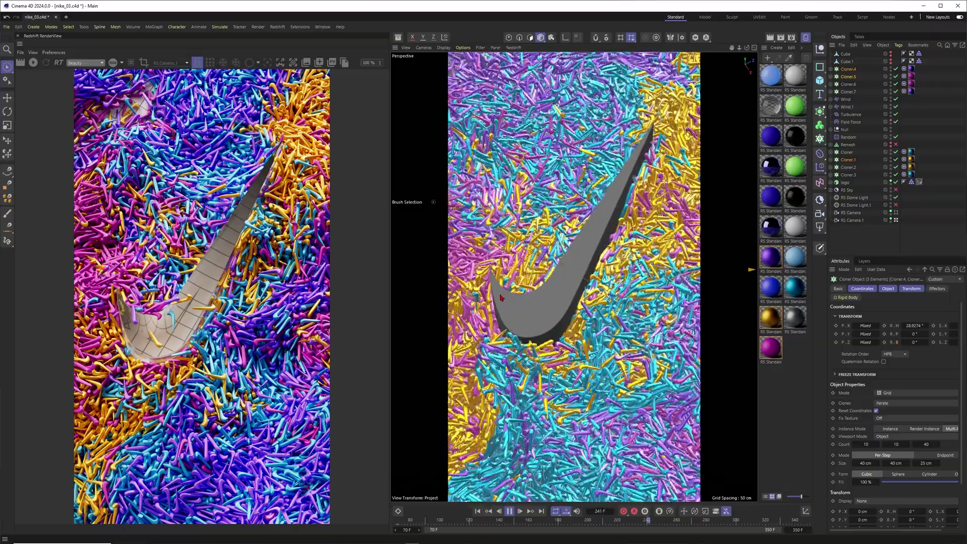
key(space)
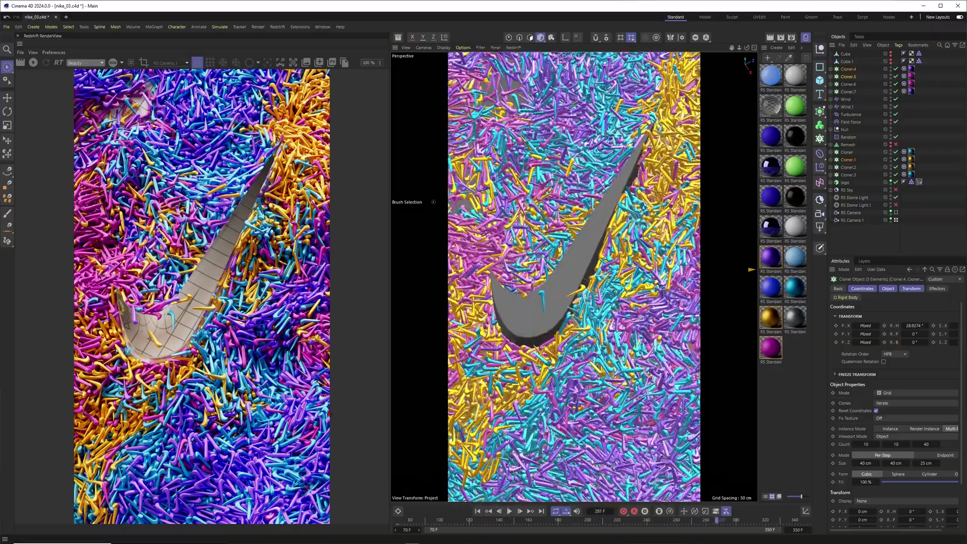
- Switch to After Effects and preview the rendered nike_out3 composition from the start
click(393, 536)
drag(358, 382, 289, 388)
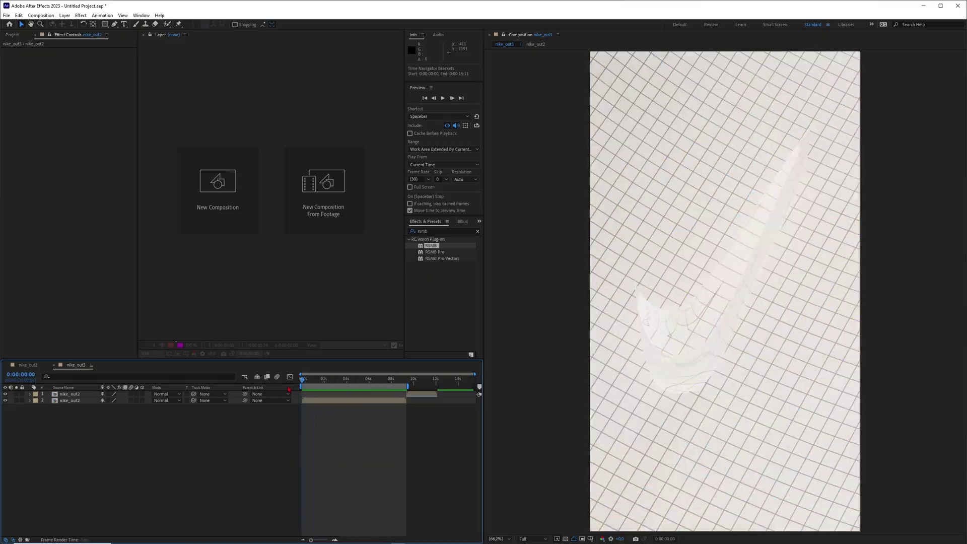
key(space)
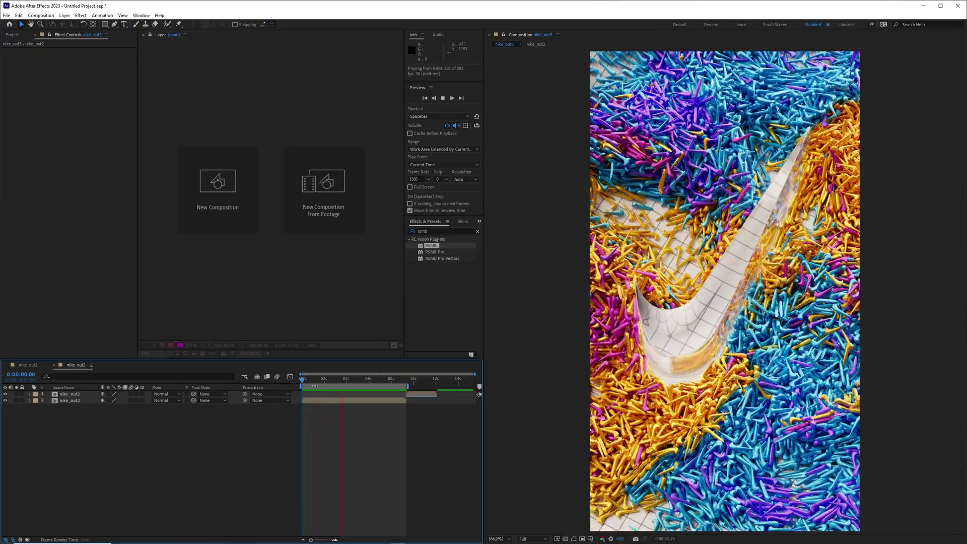
key(space)
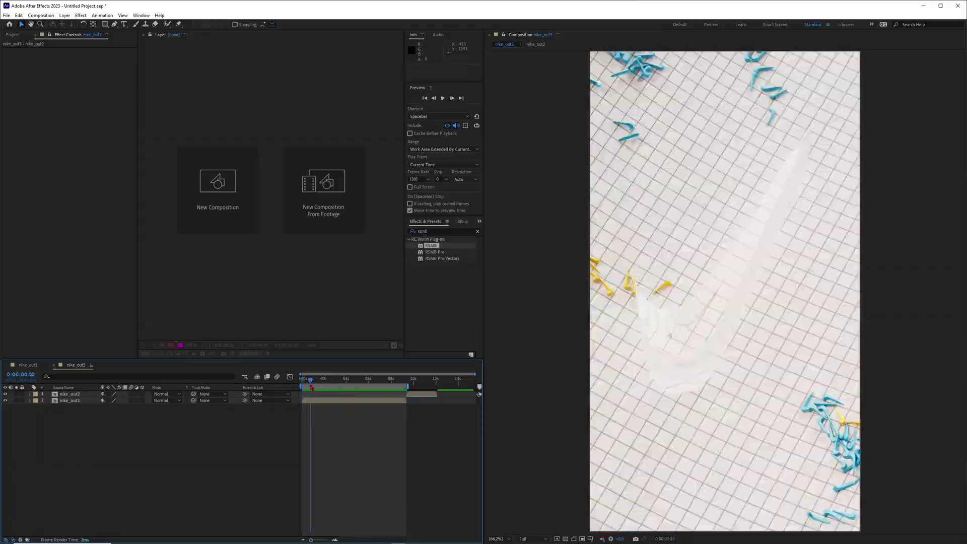
key(space)
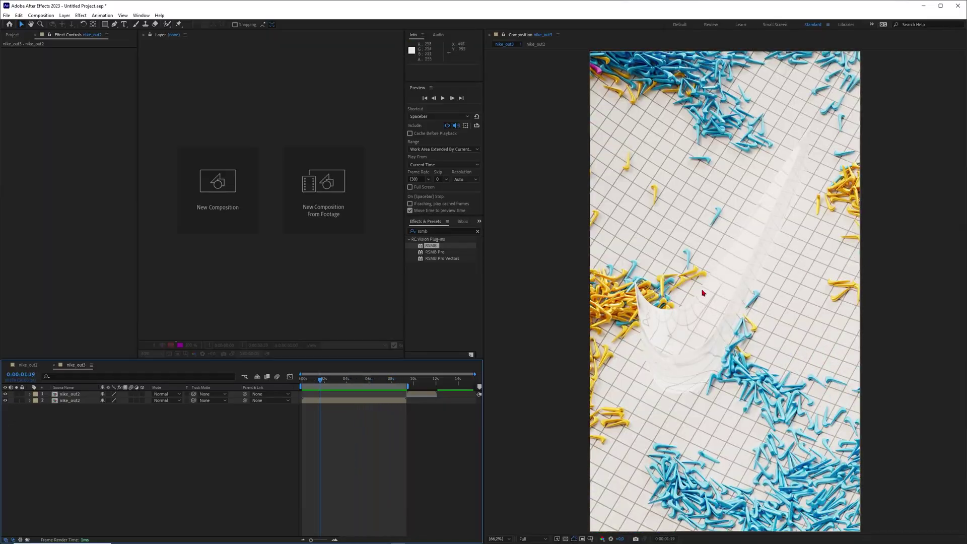
- Scrub through the nike_out3 composition to examine how the coloured clones gradually cover the ground around the logo
drag(319, 377, 303, 377)
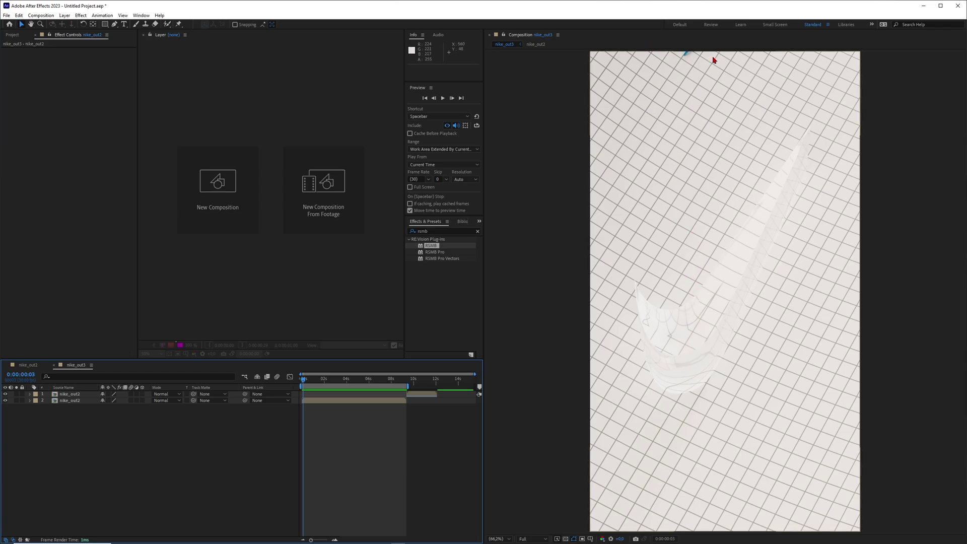
drag(319, 379, 347, 379)
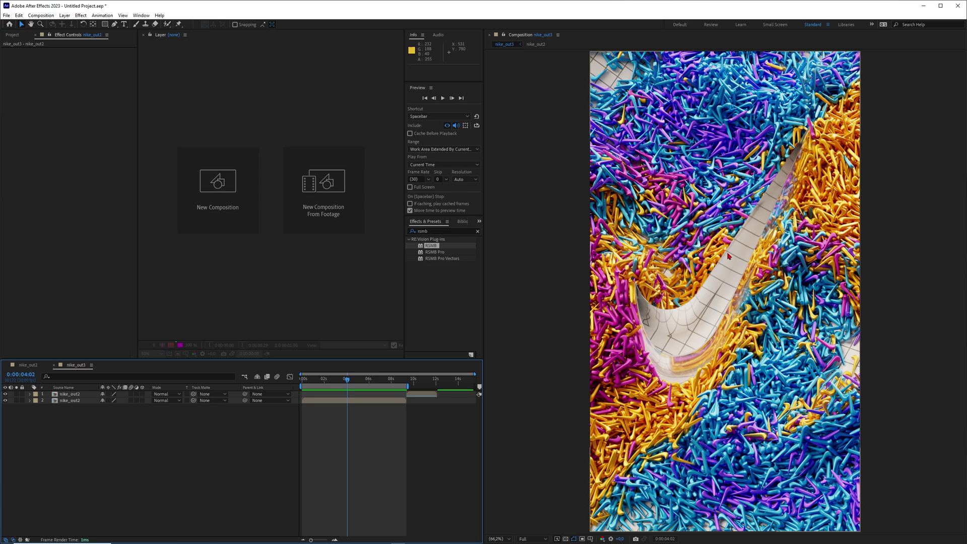
click(331, 382)
mouse_move(329, 382)
mouse_down()
mouse_move(302, 383)
mouse_move(378, 388)
mouse_move(329, 386)
mouse_up()
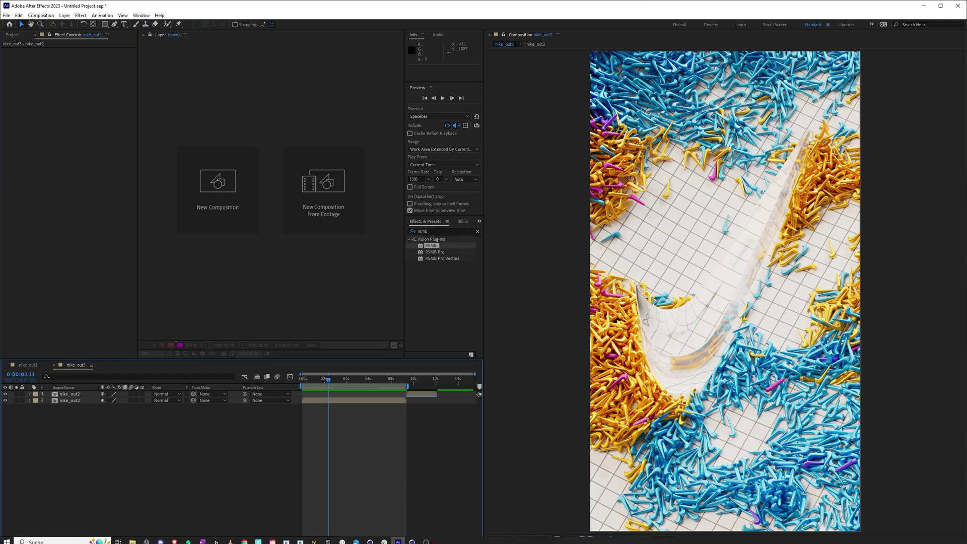
- Switch to Cinema 4D and scrub the simulation from the first frame to examine how the clones flow around the logo
click(425, 534)
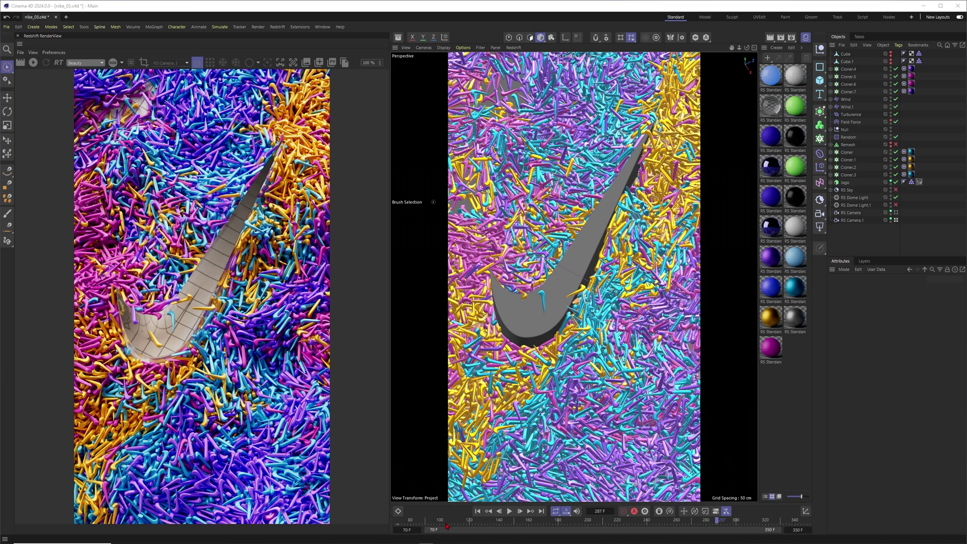
click(479, 510)
drag(399, 522, 454, 523)
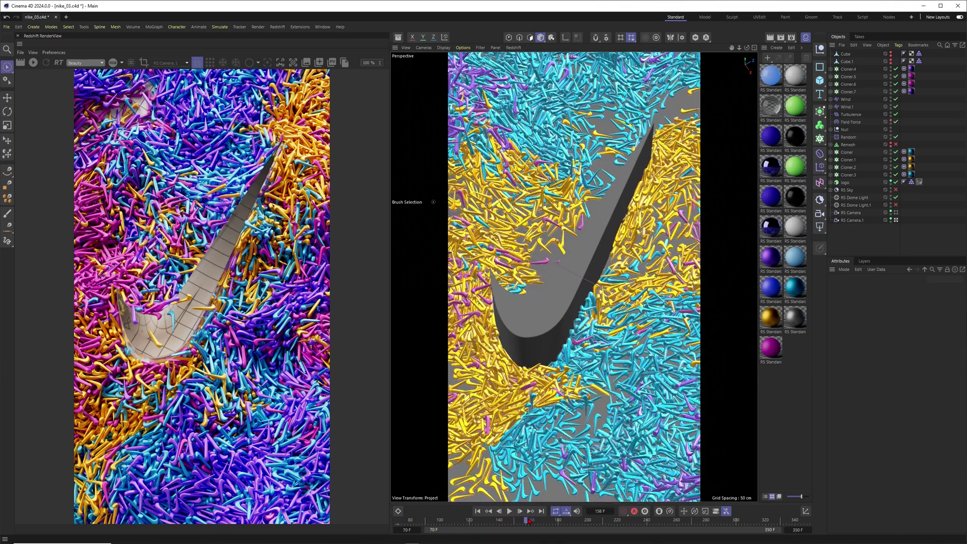
drag(575, 520, 567, 520)
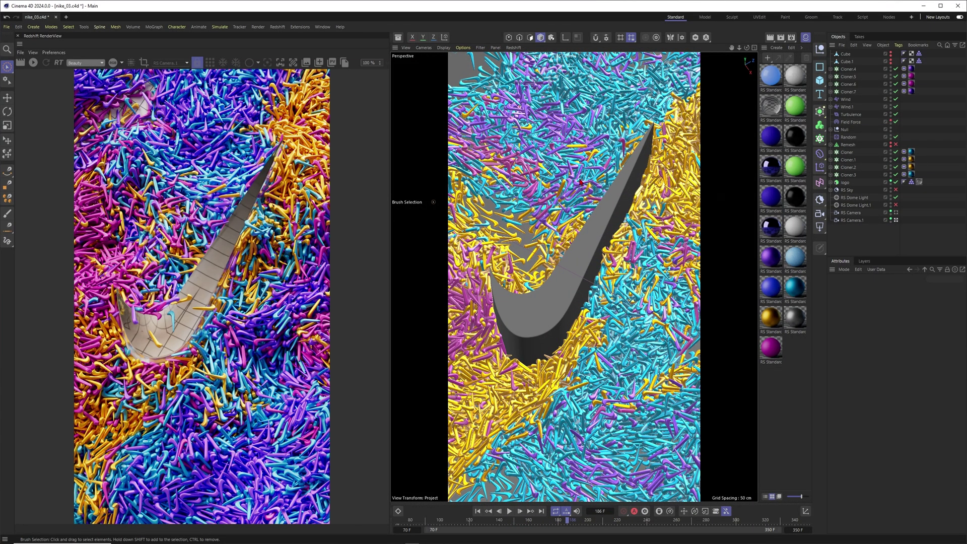
mouse_move(570, 520)
mouse_down()
mouse_move(491, 524)
mouse_move(562, 521)
mouse_up()
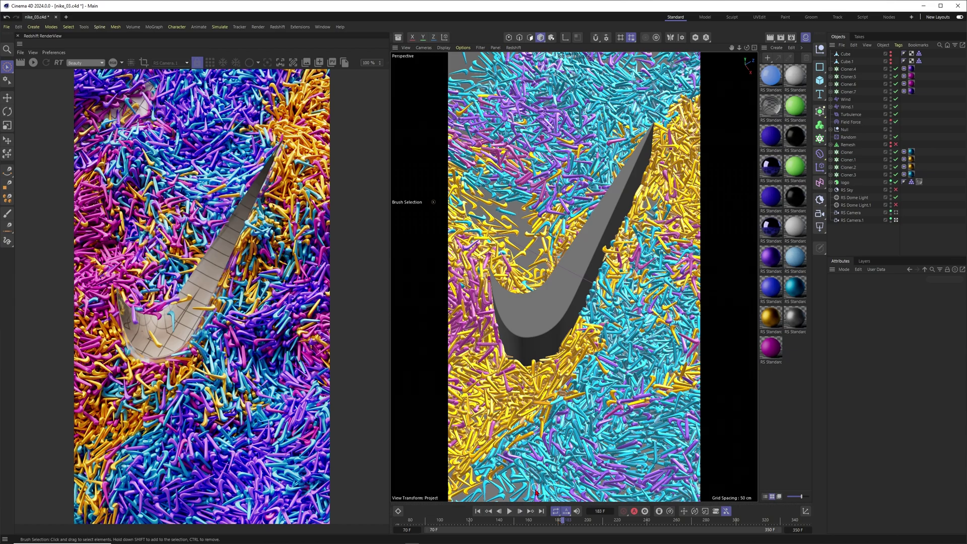
mouse_move(559, 522)
mouse_down()
mouse_move(492, 521)
mouse_move(544, 522)
mouse_up()
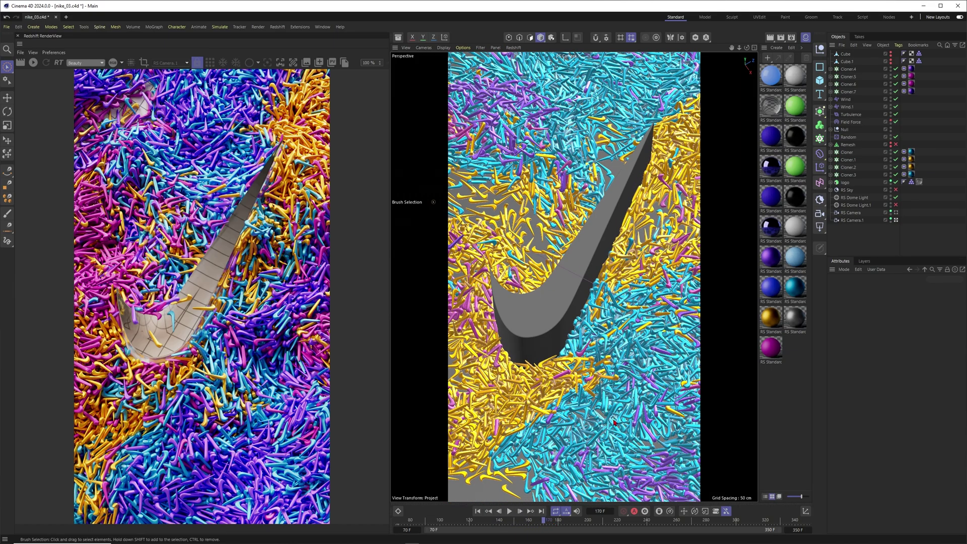
drag(544, 521, 610, 524)
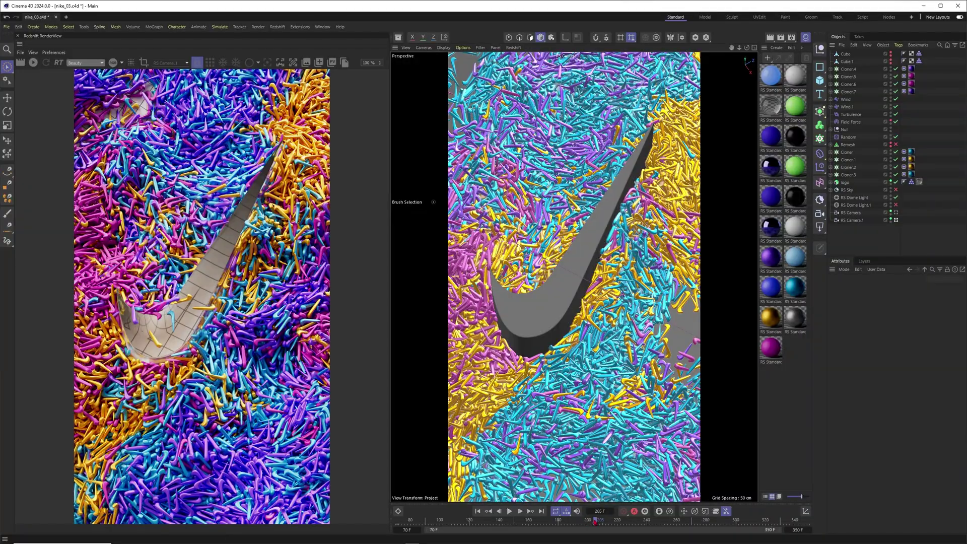
drag(595, 521, 497, 524)
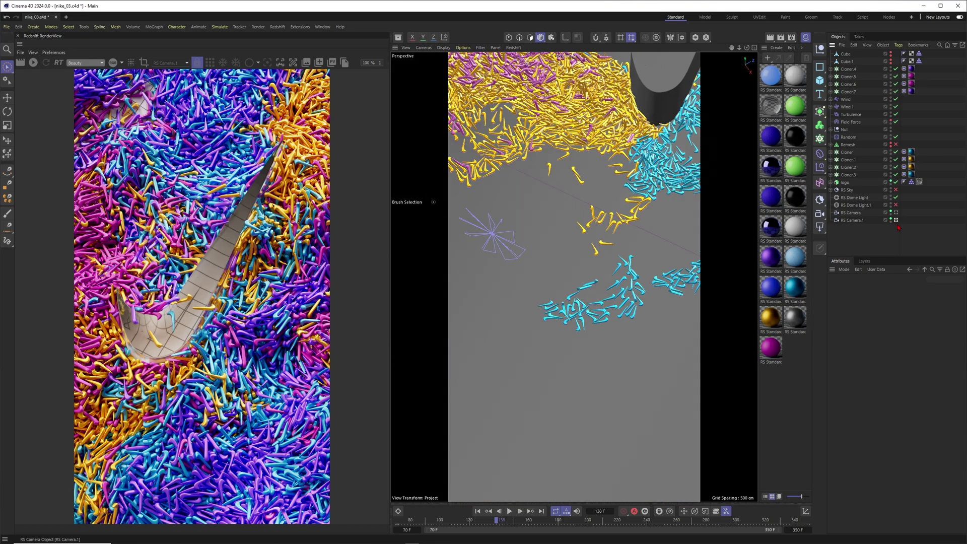
- View the whole scene through the default camera and disable the RS Dome Light's background
scroll(563, 285, down, 3)
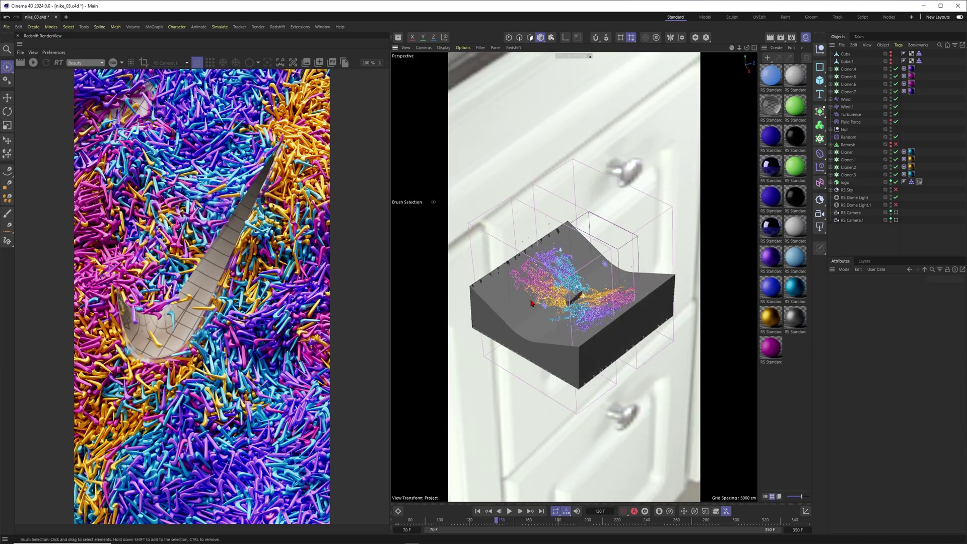
alt+drag(545, 297, 482, 279)
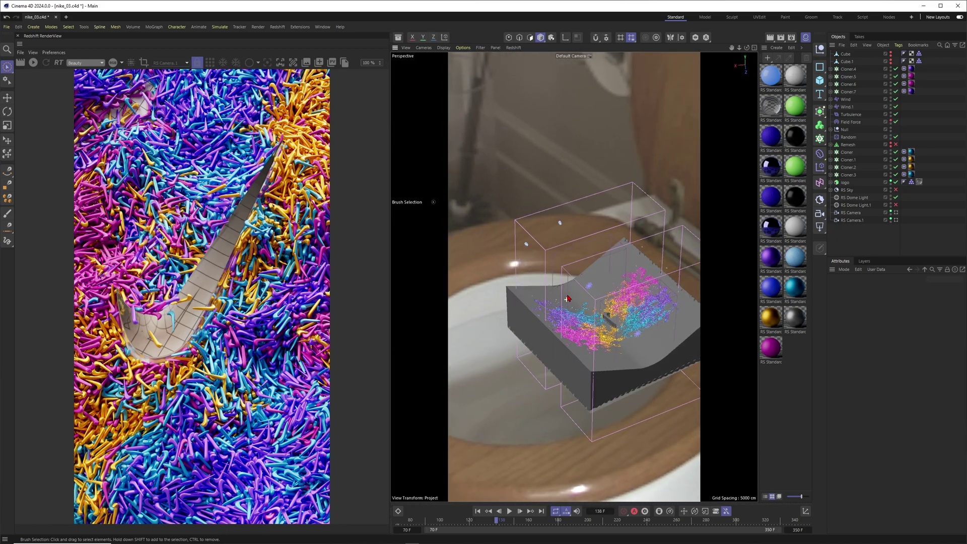
alt+drag(570, 282, 612, 316)
click(854, 198)
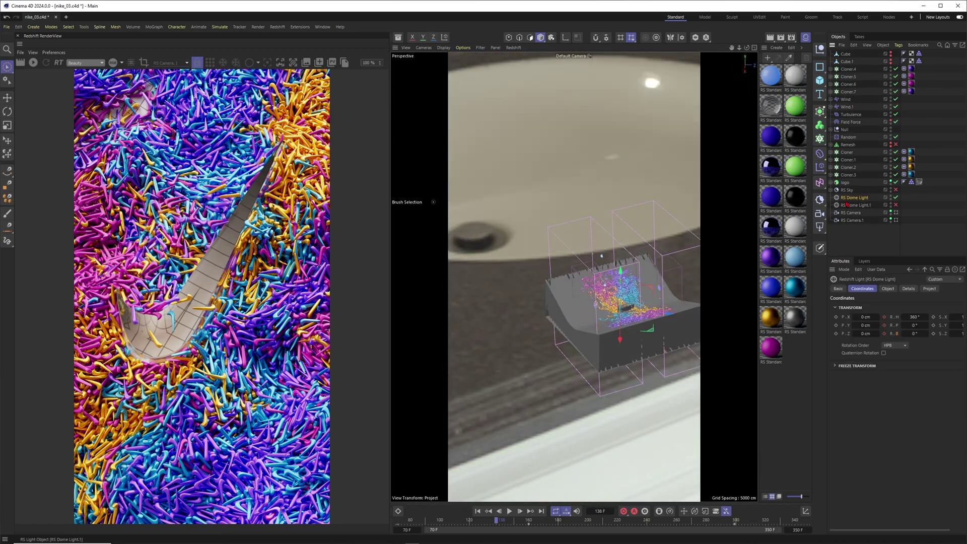
click(887, 289)
click(873, 425)
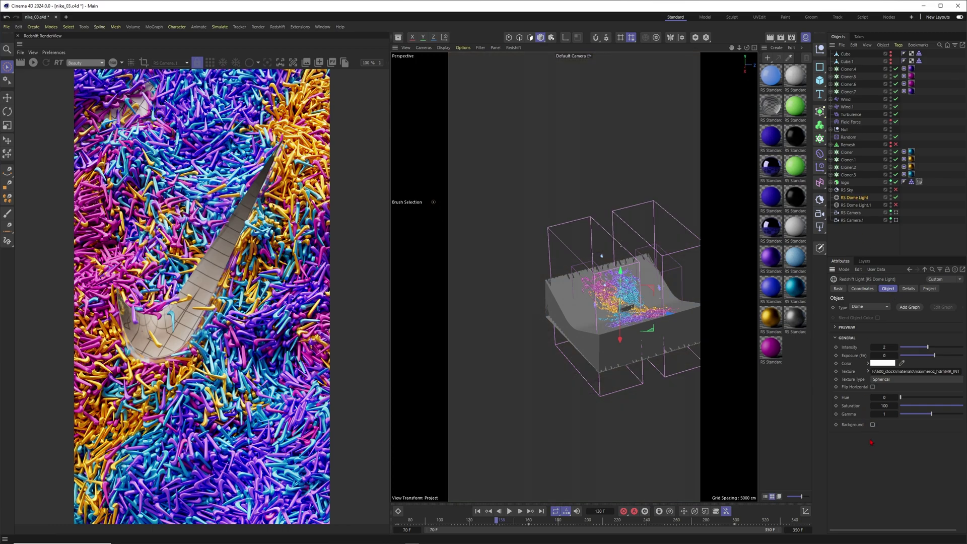
- Select the curved ground plane and expand the Null group that contains it
alt+drag(612, 298, 614, 307)
alt+middle_drag(617, 306, 575, 305)
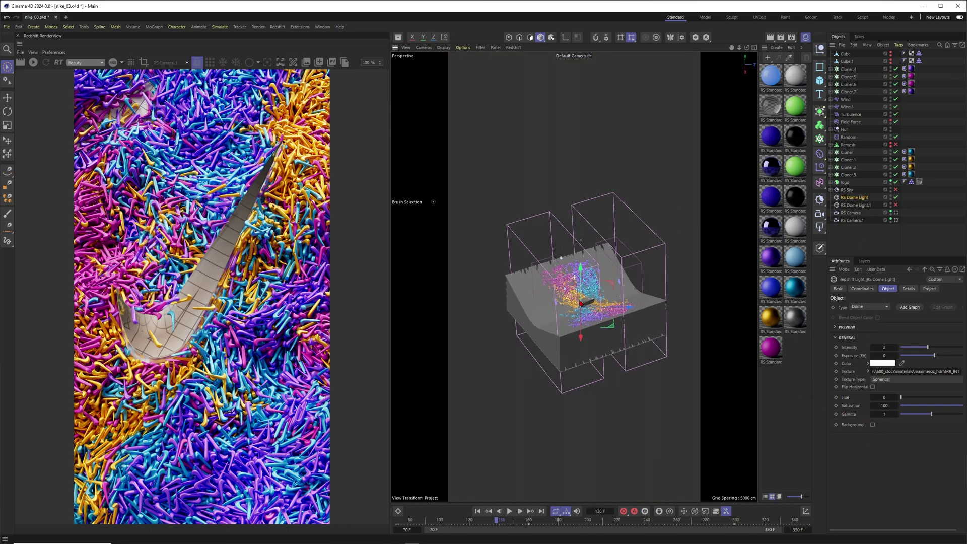
alt+right_drag(575, 304, 776, 268)
scroll(575, 304, up, 5)
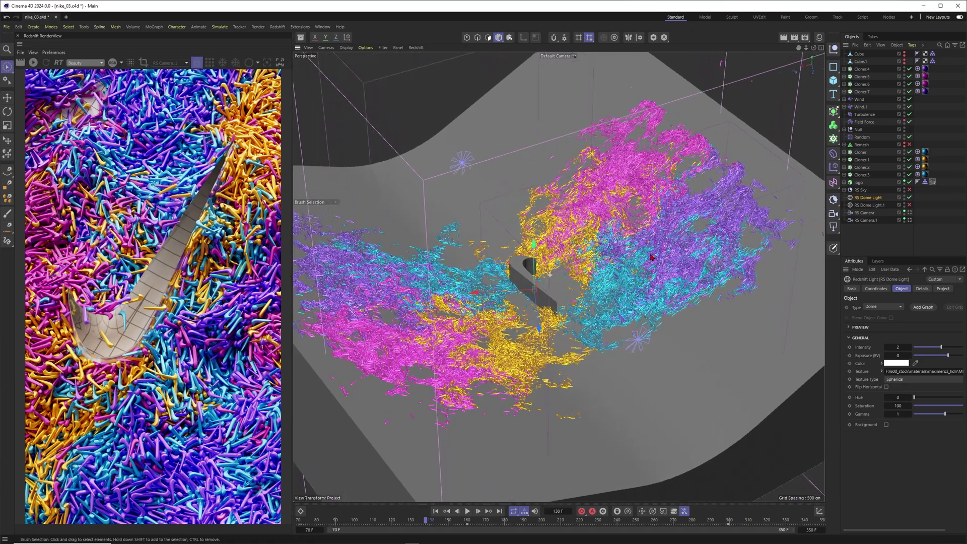
alt+drag(580, 255, 608, 285)
click(689, 301)
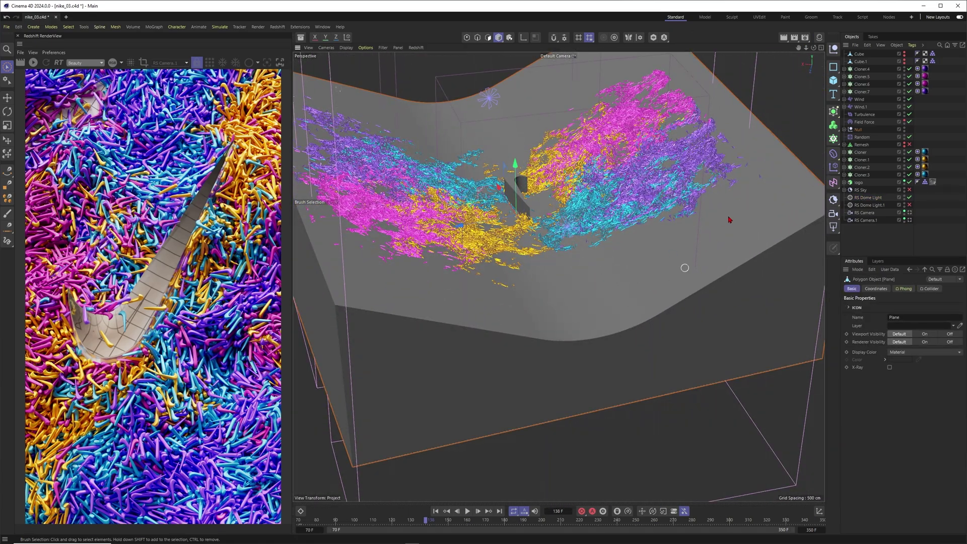
click(844, 129)
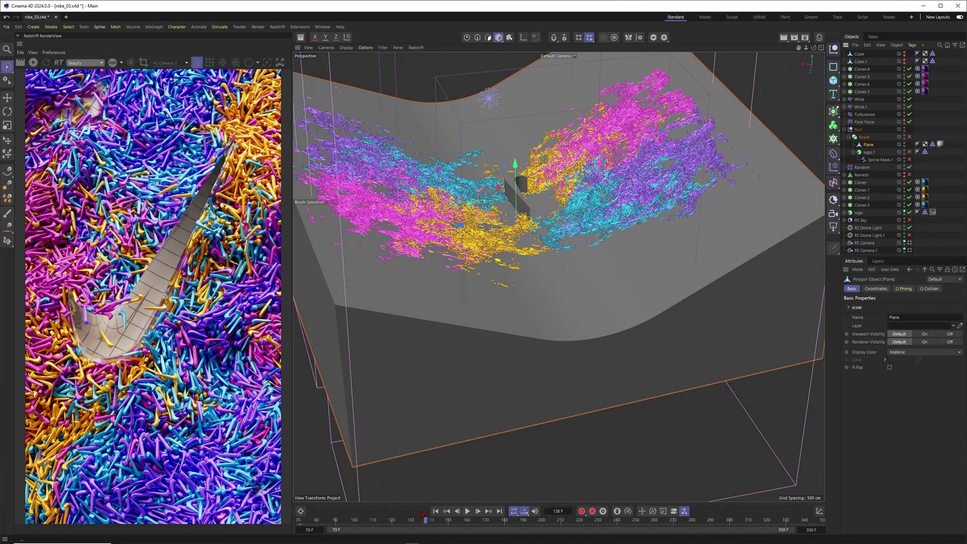
- Hide the ground plane in the viewport, restore its visibility, and examine its curved profile from the side
scroll(545, 185, up, 4)
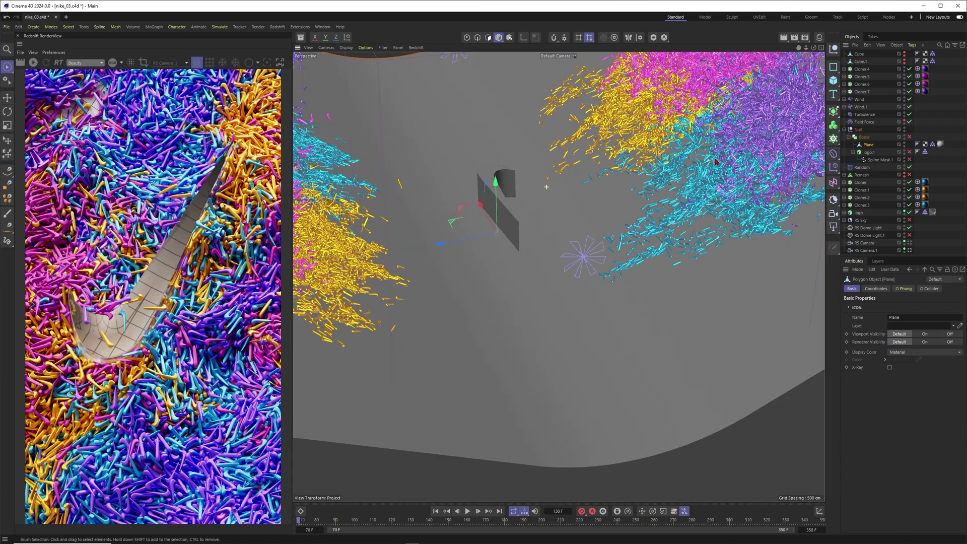
alt+middle_drag(506, 215, 534, 223)
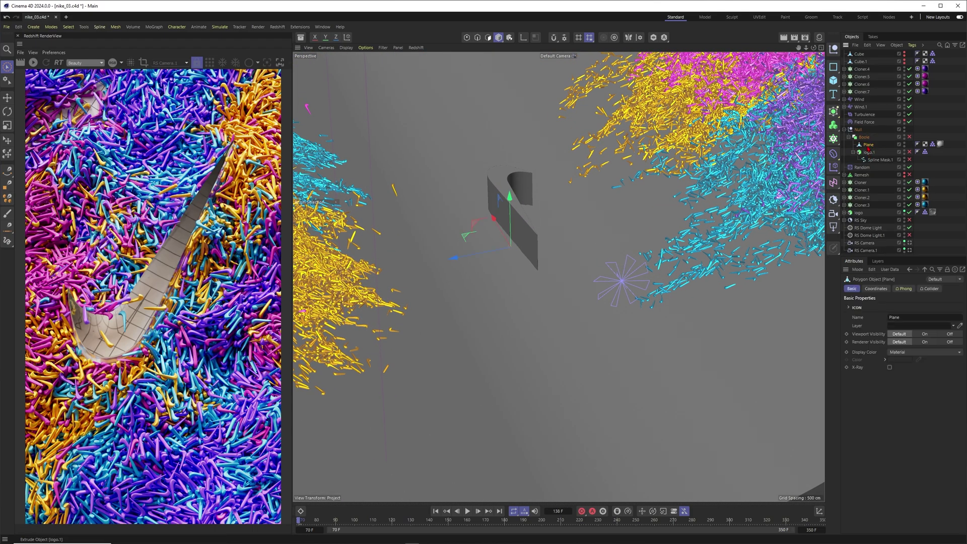
key(o)
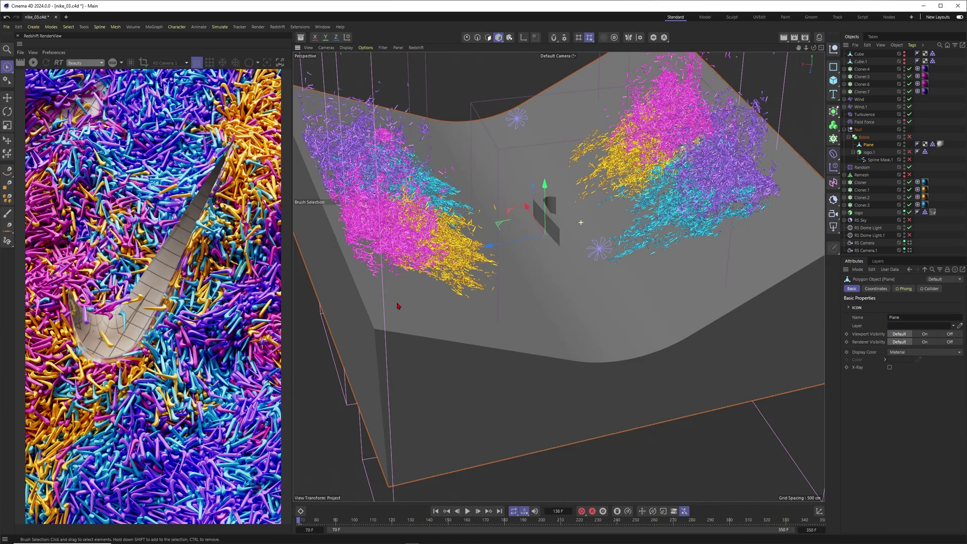
click(904, 144)
click(905, 144)
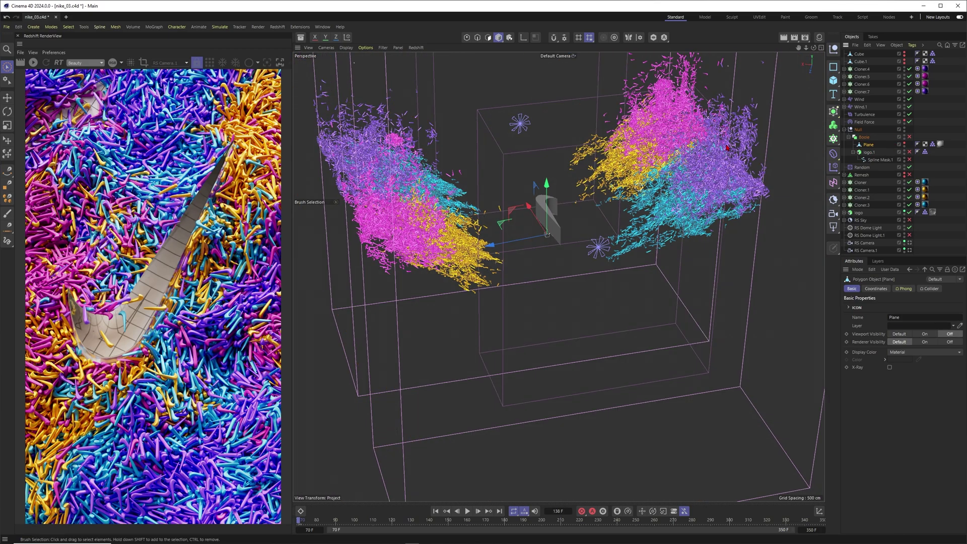
click(905, 144)
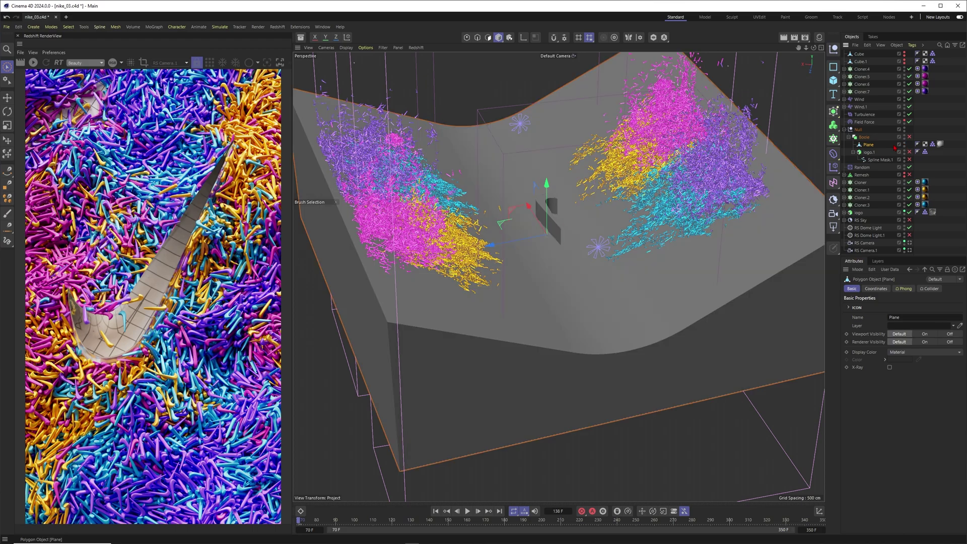
alt+drag(716, 322, 668, 285)
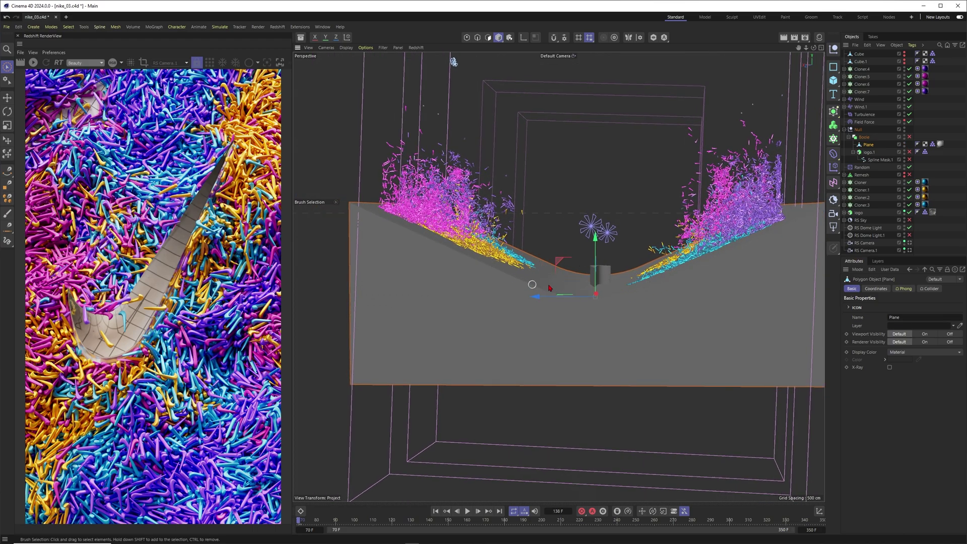
alt+drag(622, 285, 660, 307)
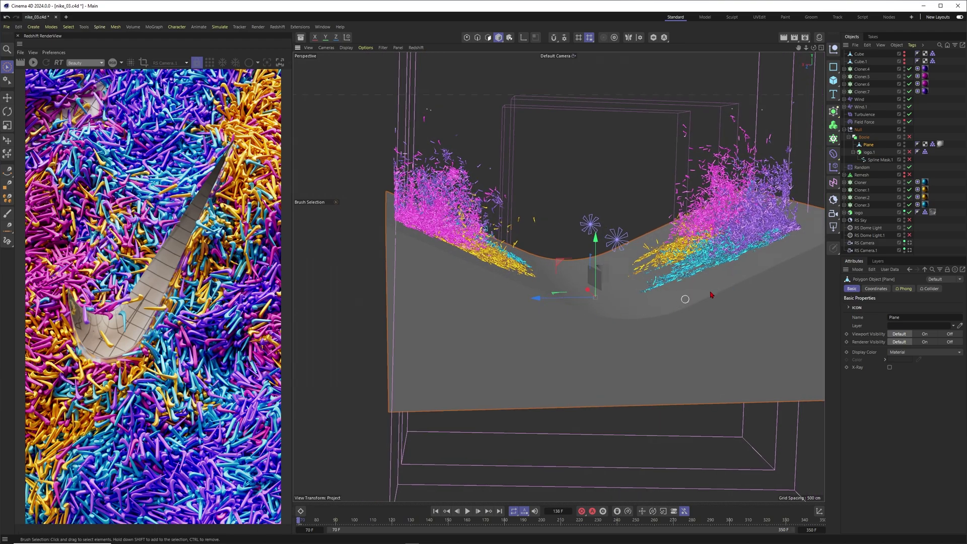
- Select the logo.1 extrude inside the Boole and examine from several angles how it meets the curved ground plane
mouse_move(660, 272)
alt+mouse_down()
mouse_move(649, 282)
mouse_move(667, 287)
alt+mouse_up()
alt+right_drag(668, 287, 717, 236)
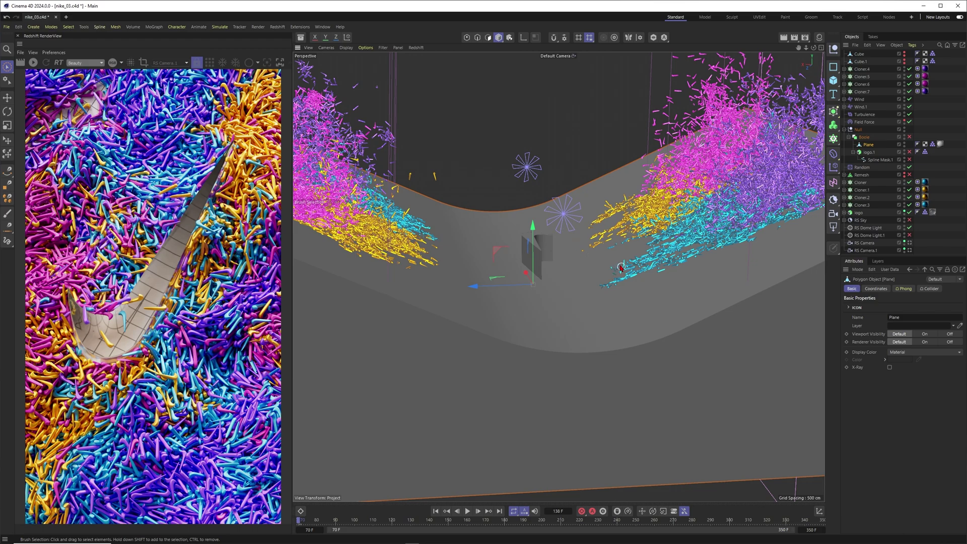
alt+drag(620, 266, 633, 276)
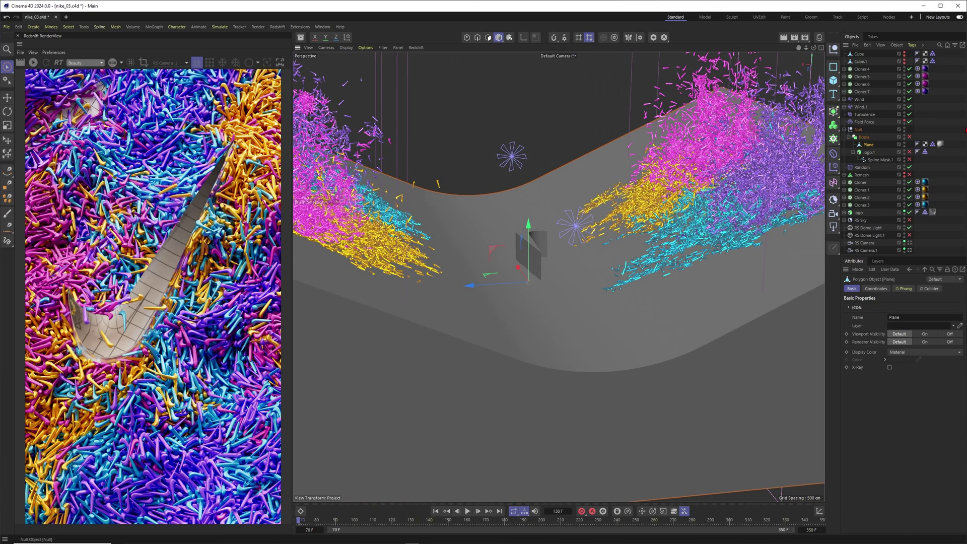
click(869, 152)
scroll(533, 211, up, 4)
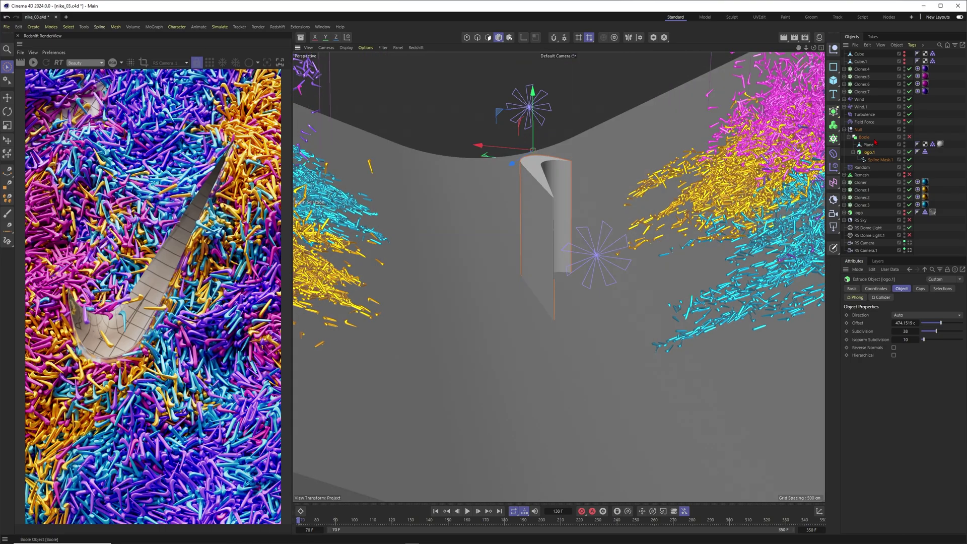
mouse_move(532, 299)
alt+mouse_down()
mouse_move(560, 304)
mouse_move(560, 273)
mouse_move(545, 272)
mouse_move(547, 298)
alt+mouse_up()
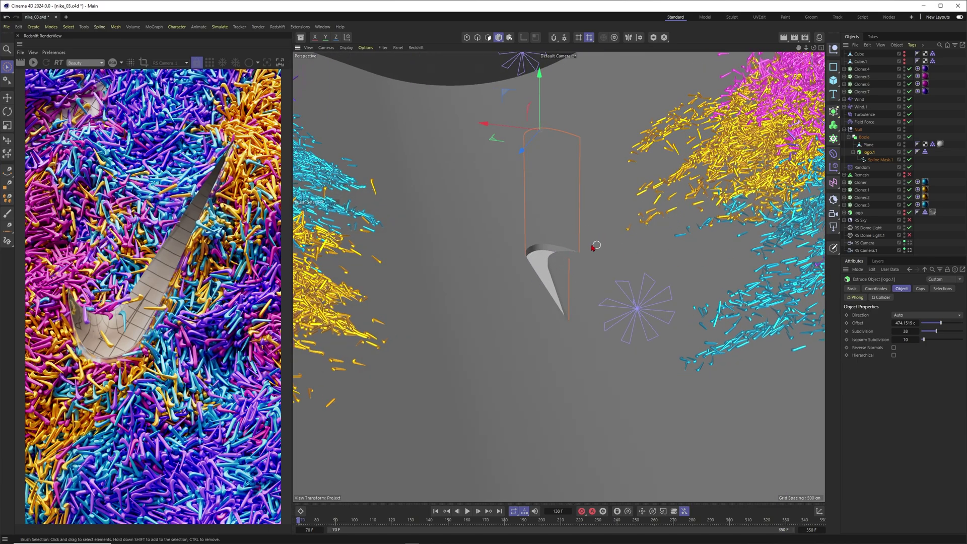
alt+drag(596, 246, 561, 163)
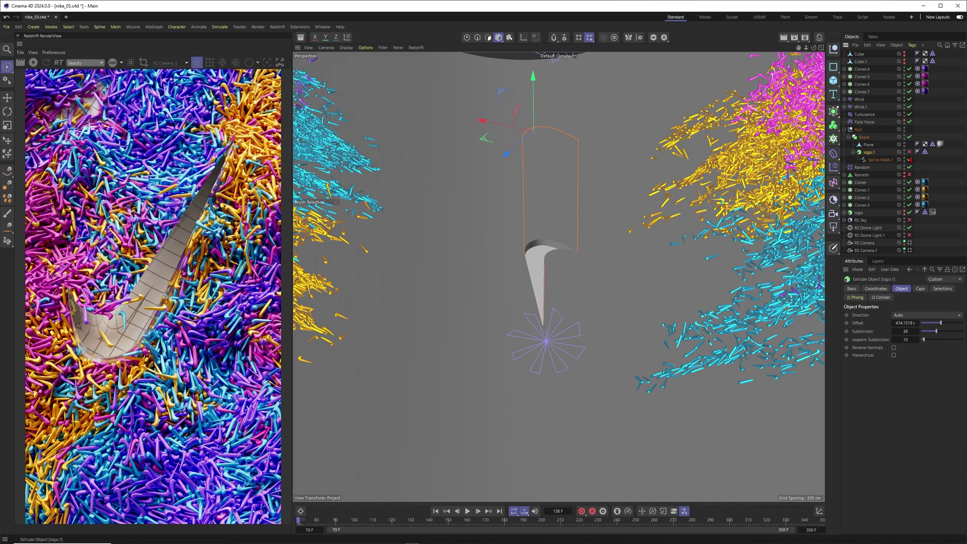
- Disable logo.1 together with its Spline Mask, and collapse the Boole hierarchy
drag(909, 152, 910, 159)
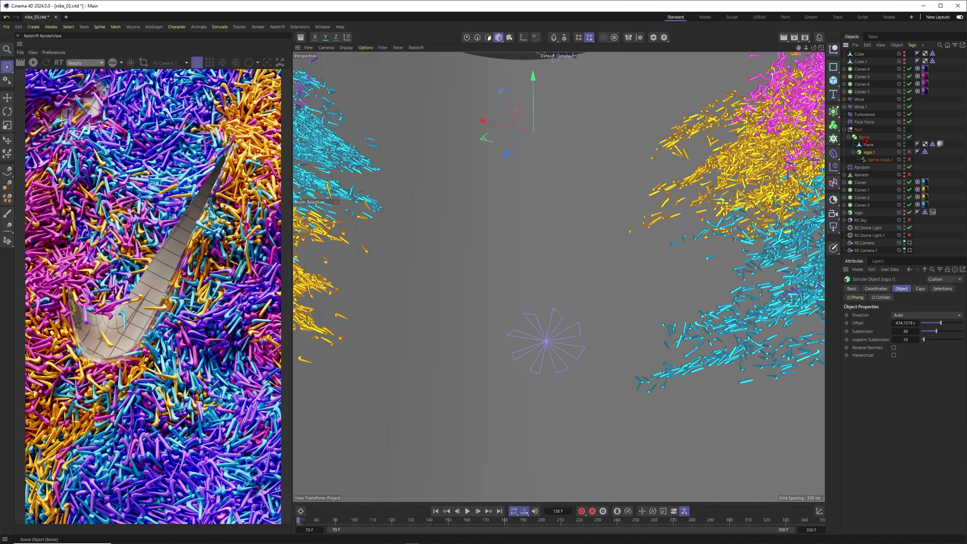
click(865, 137)
click(848, 137)
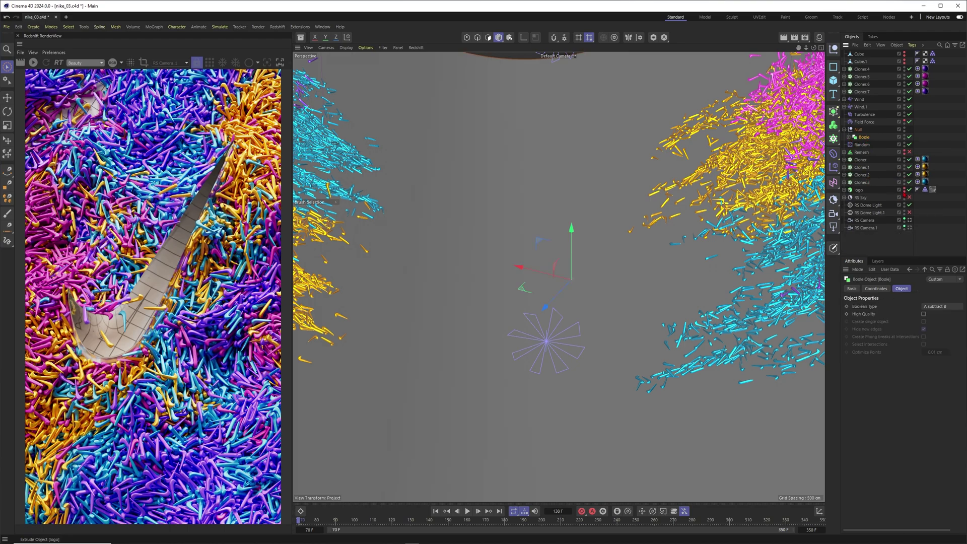
- Make the separate logo Extrude object visible in the viewport and select it
click(905, 190)
mouse_move(542, 251)
alt+mouse_down()
mouse_move(585, 228)
mouse_move(559, 220)
mouse_move(554, 264)
alt+mouse_up()
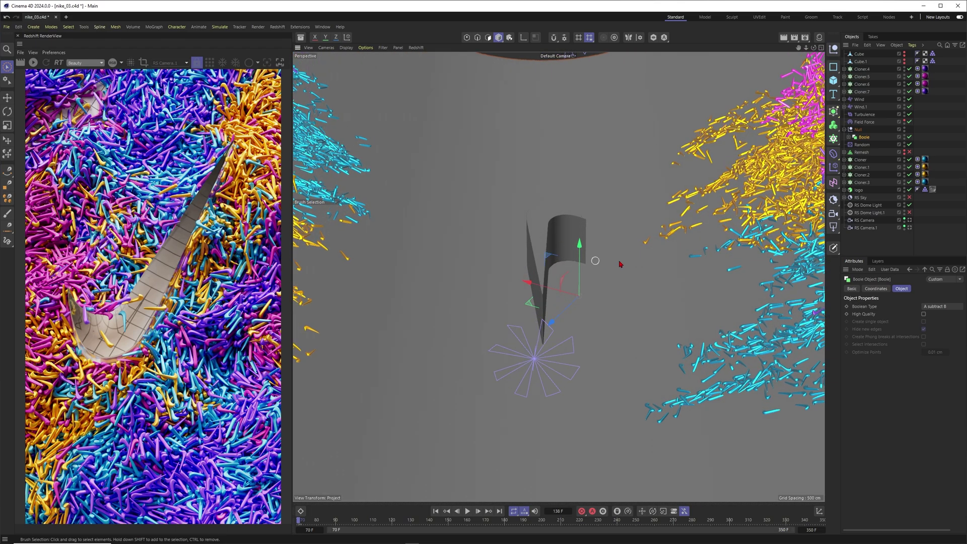
click(859, 190)
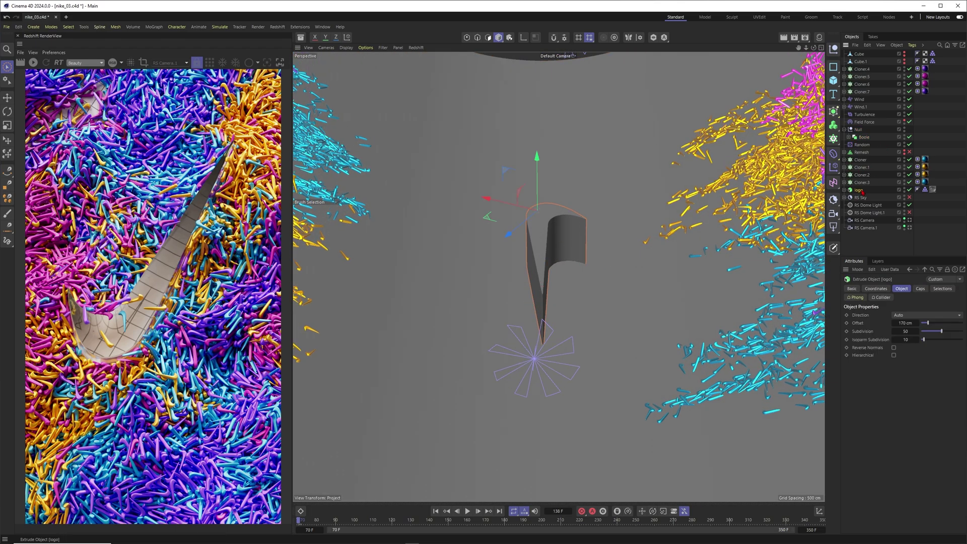
- Select the Field Force and examine its vectors around the logo from several angles
click(870, 124)
alt+right_drag(592, 237, 618, 106)
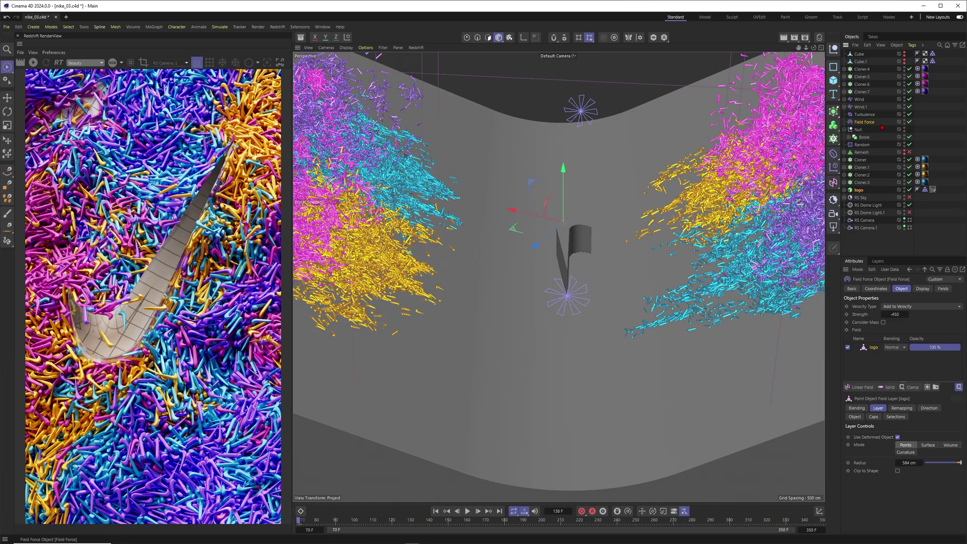
click(881, 124)
alt+drag(590, 225, 618, 238)
alt+right_drag(624, 233, 602, 240)
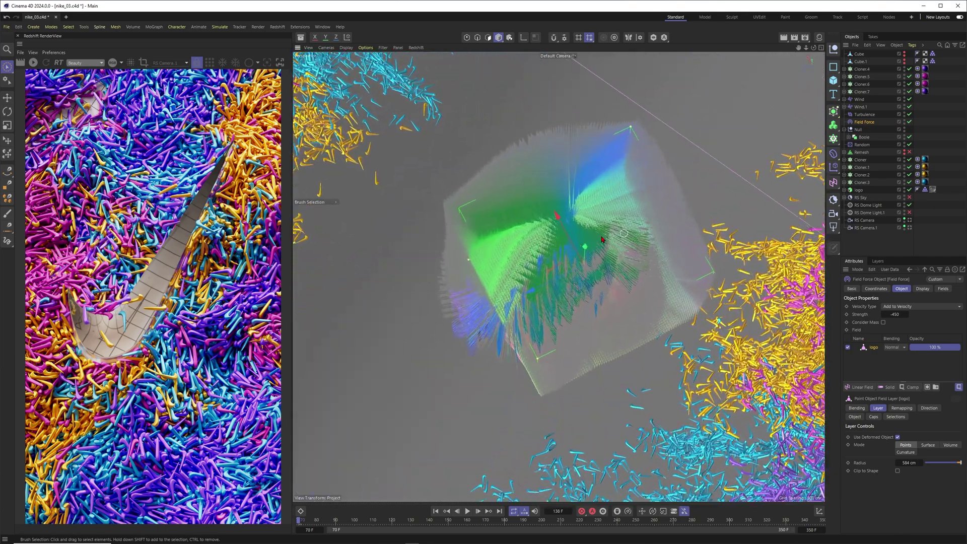
alt+drag(603, 240, 695, 212)
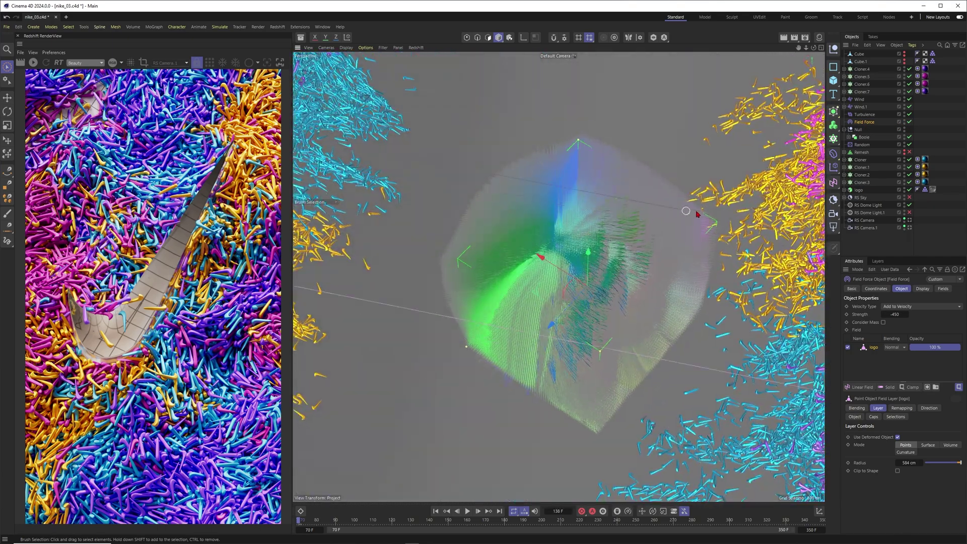
- Widen the attributes area and enlarge the Field Force's display box to 1210 cm in X and 881 cm in Z
click(924, 289)
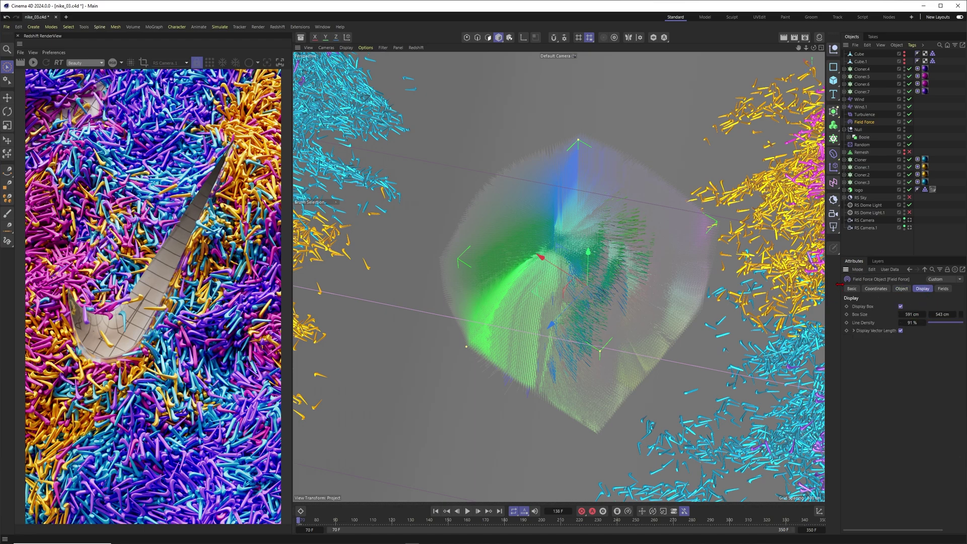
drag(839, 284, 697, 285)
drag(851, 314, 938, 310)
drag(817, 314, 950, 304)
drag(784, 314, 965, 306)
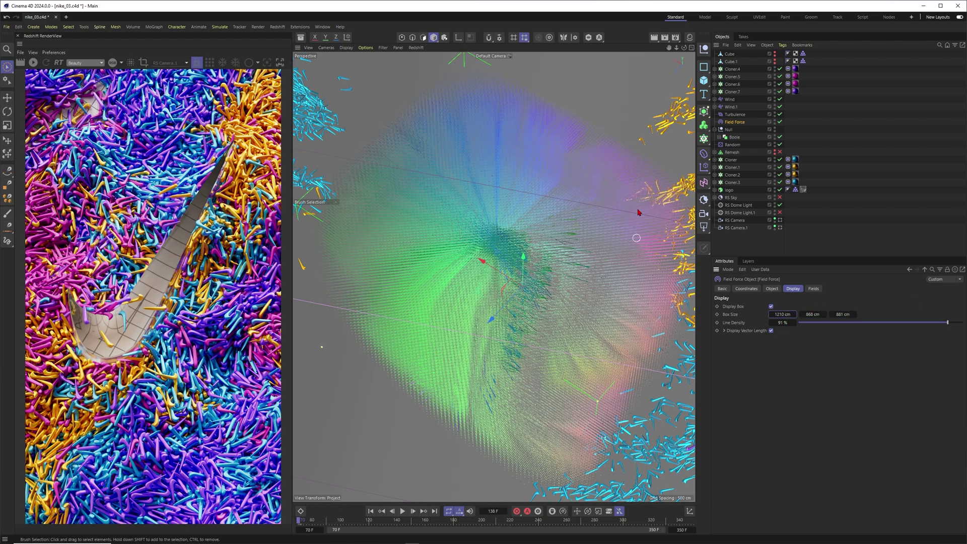
alt+drag(637, 214, 643, 272)
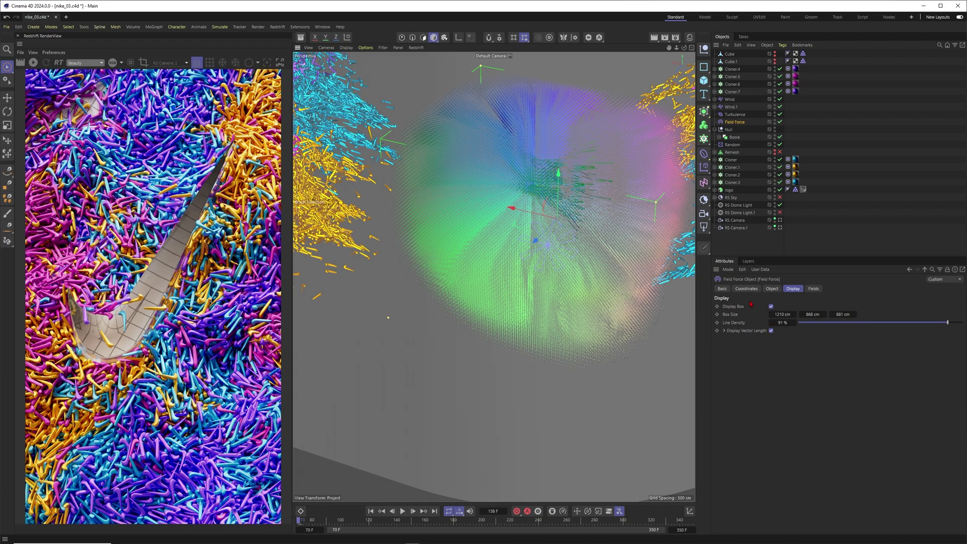
- Review the Field Force's object properties and reduce its display line density to 14%
click(772, 289)
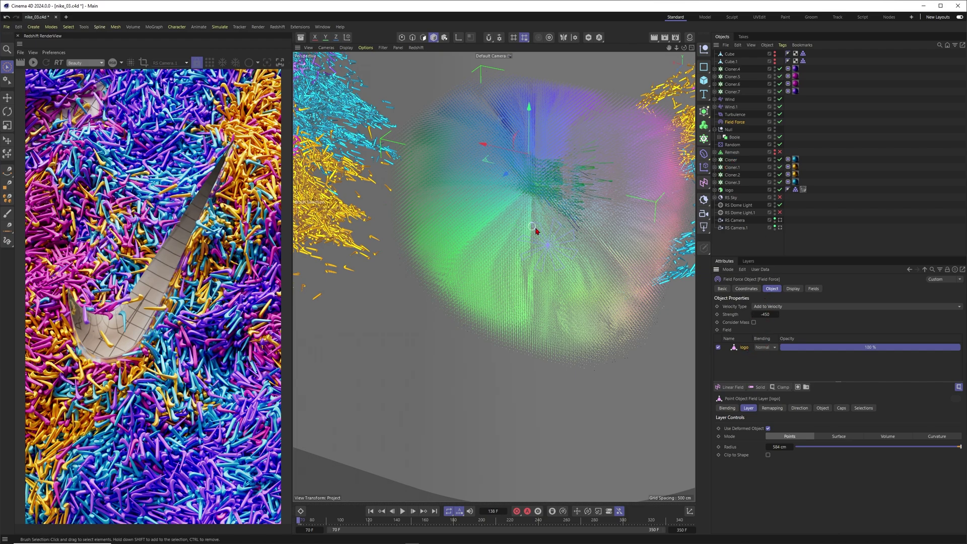
scroll(572, 231, up, 10)
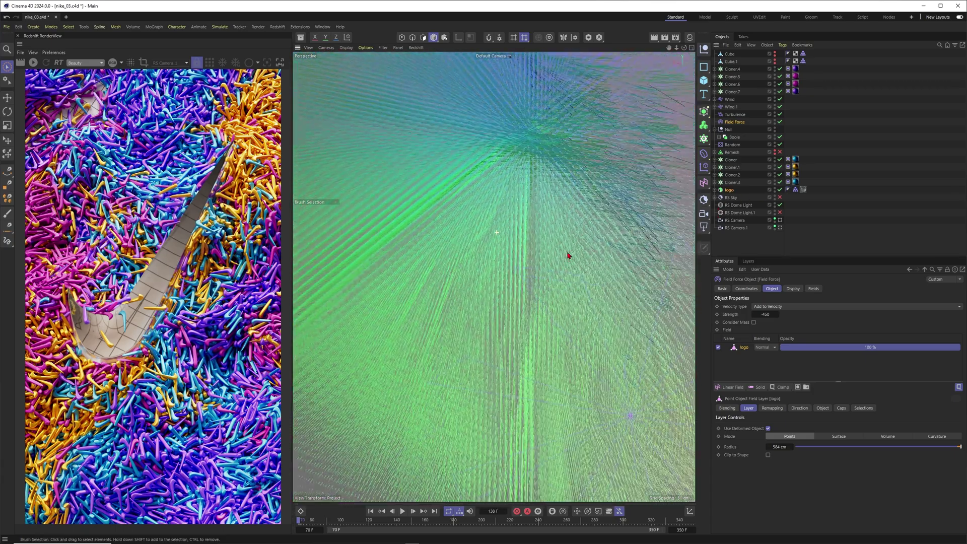
scroll(568, 255, down, 5)
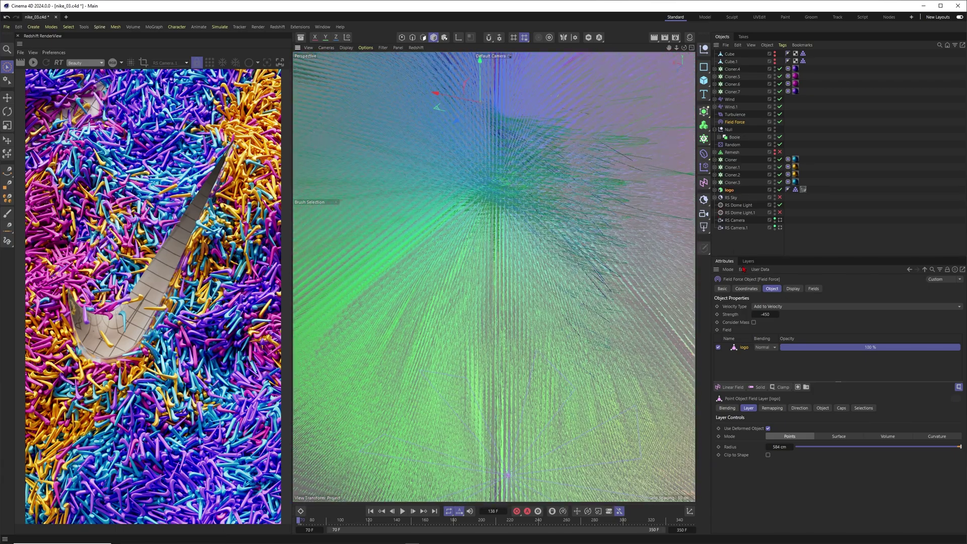
click(793, 289)
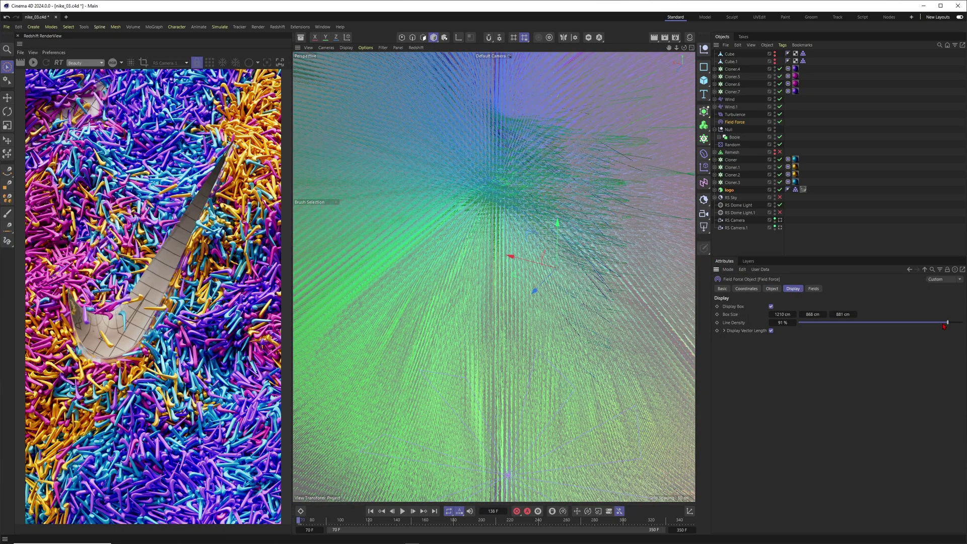
drag(944, 326, 820, 329)
scroll(510, 272, down, 10)
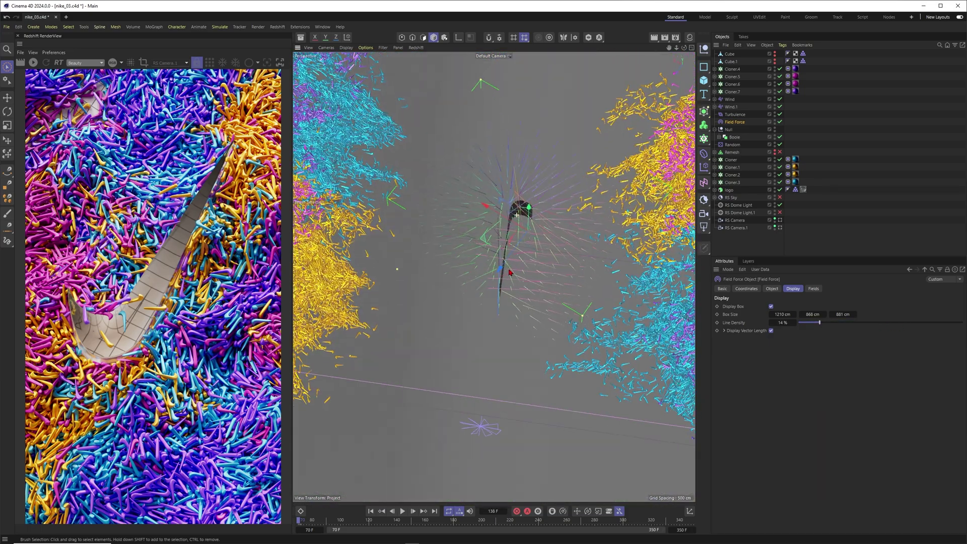
- Resize the Field Force's display box to 1195 cm in X and about 1085 cm in Z
alt+drag(510, 272, 481, 186)
alt+middle_drag(481, 186, 521, 145)
scroll(535, 189, up, 1)
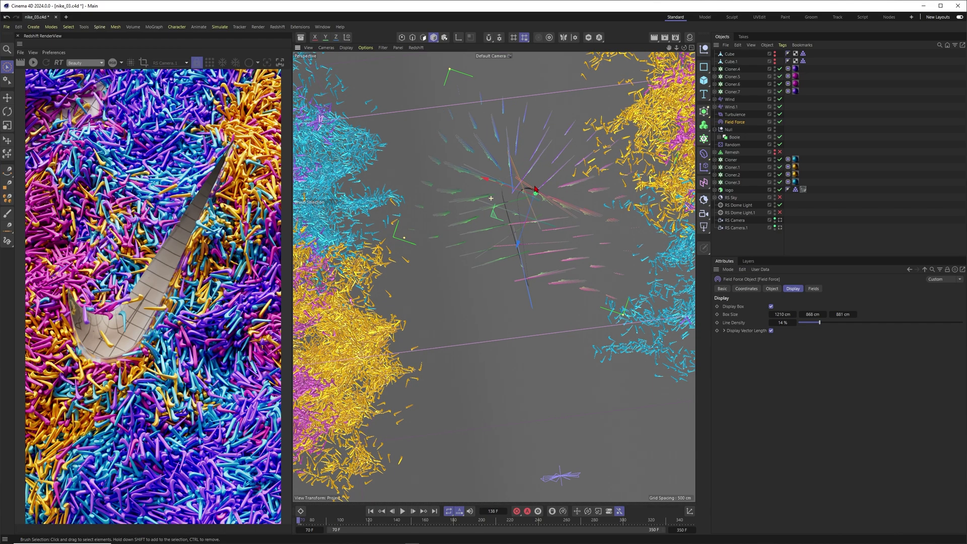
alt+drag(536, 189, 470, 143)
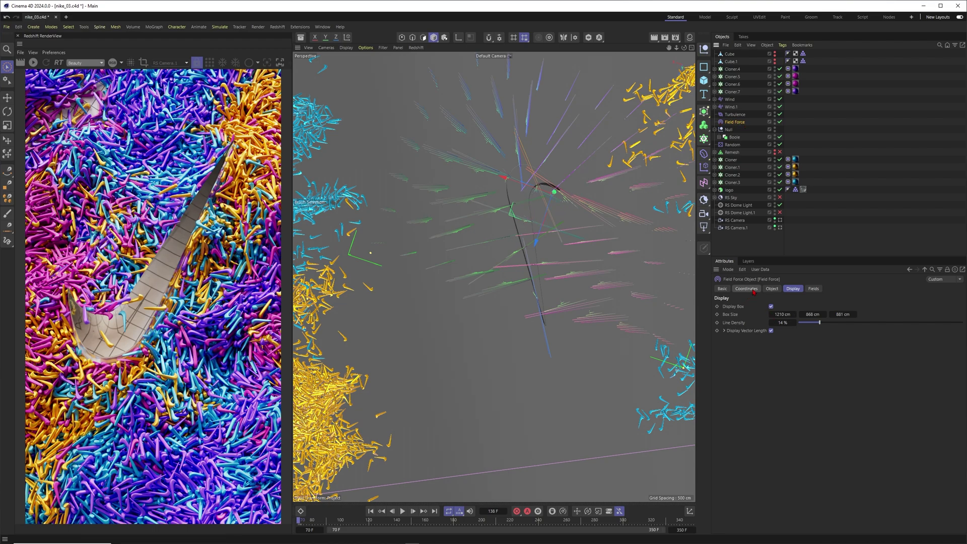
click(772, 289)
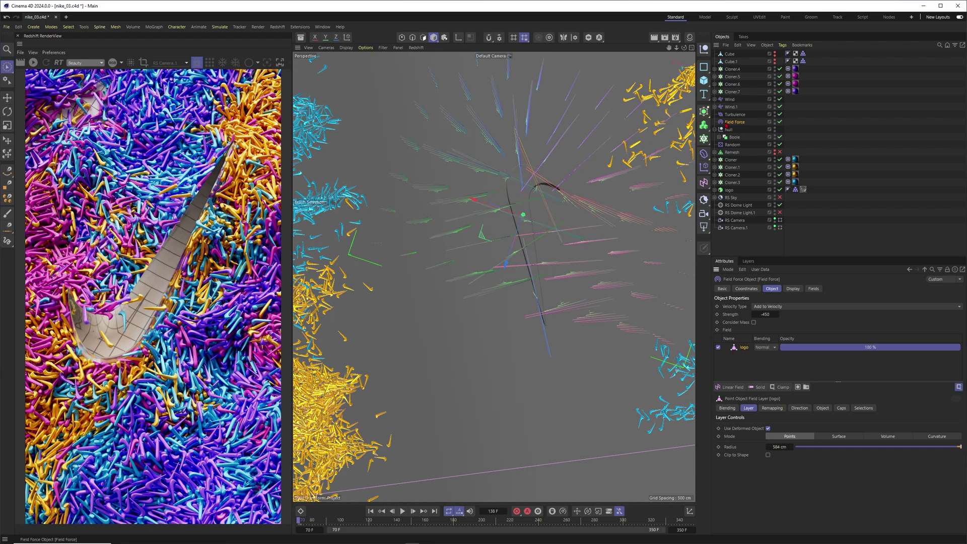
click(793, 288)
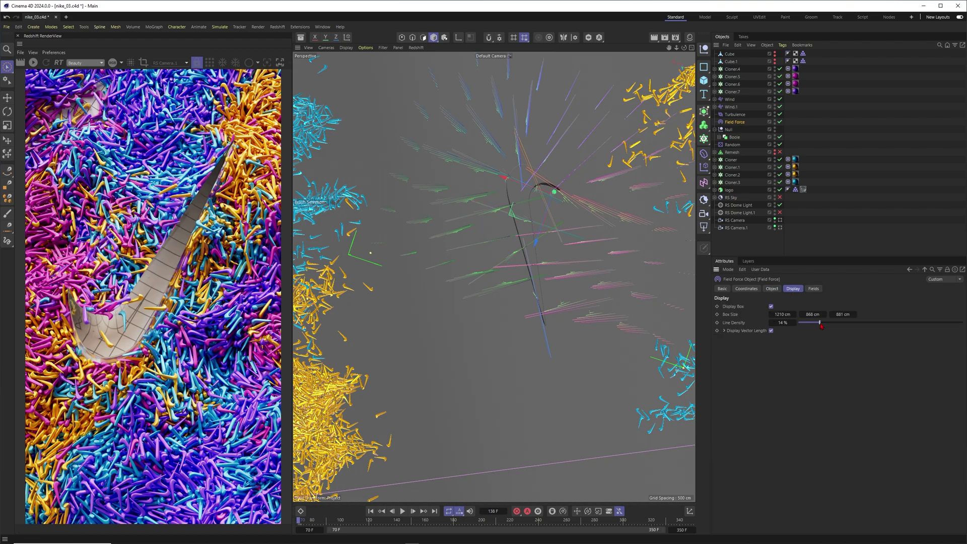
drag(821, 326, 780, 316)
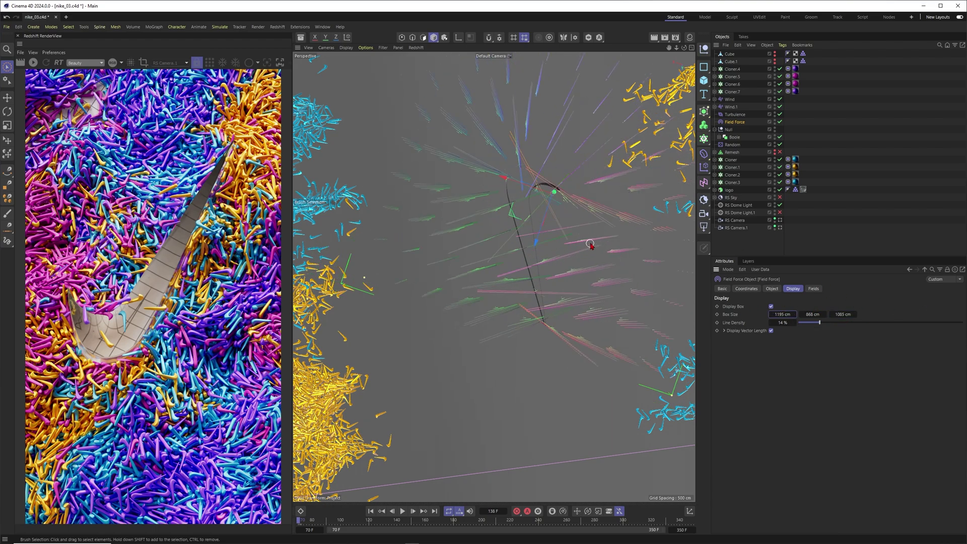
- Try smaller and larger radii for the Field Force's logo point layer, and set the radius to 50000 cm
click(772, 288)
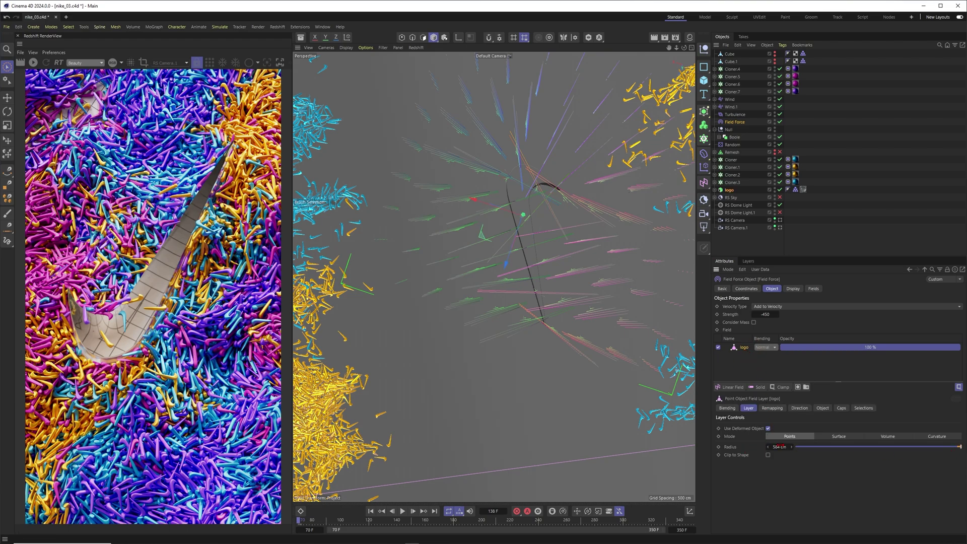
drag(951, 449, 756, 437)
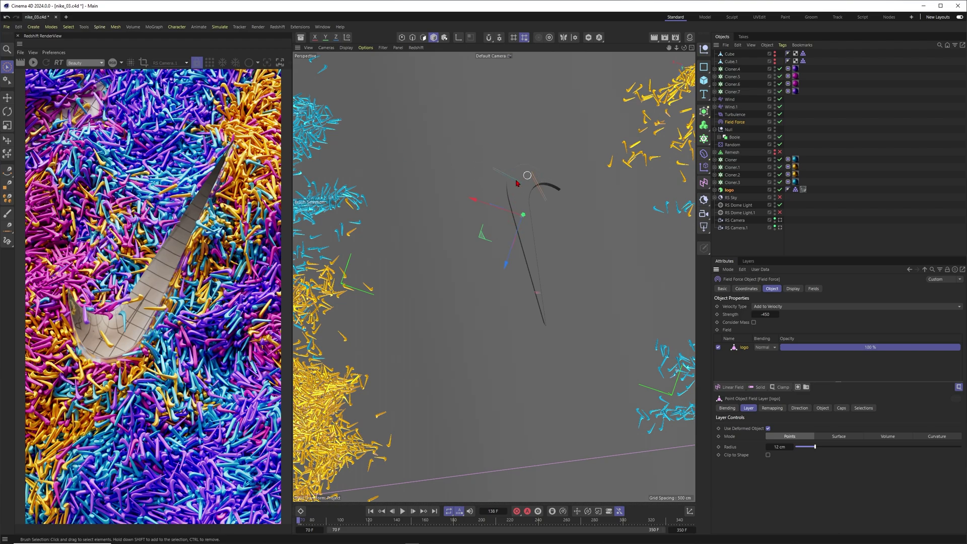
mouse_move(789, 448)
mouse_down()
mouse_move(841, 440)
mouse_move(838, 447)
mouse_up()
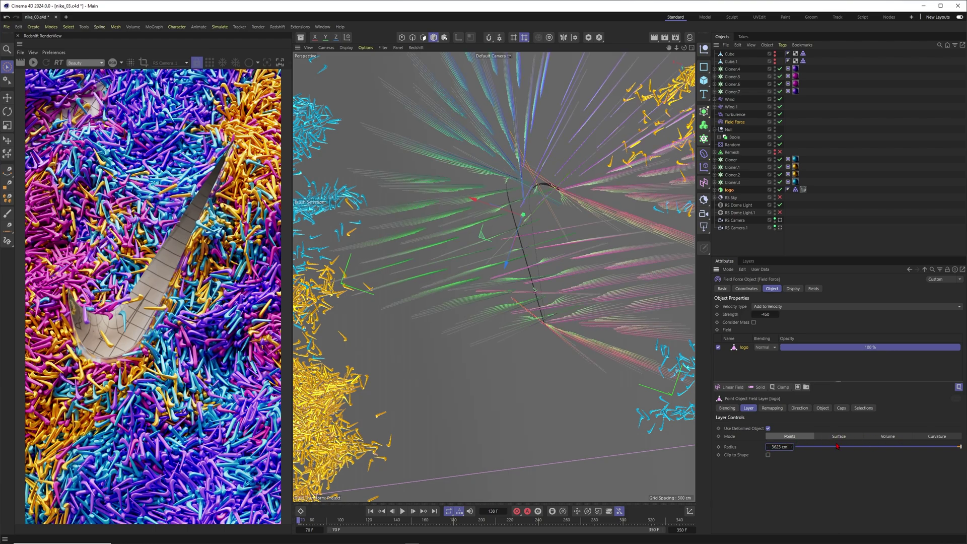
text(50000)
key(Return)
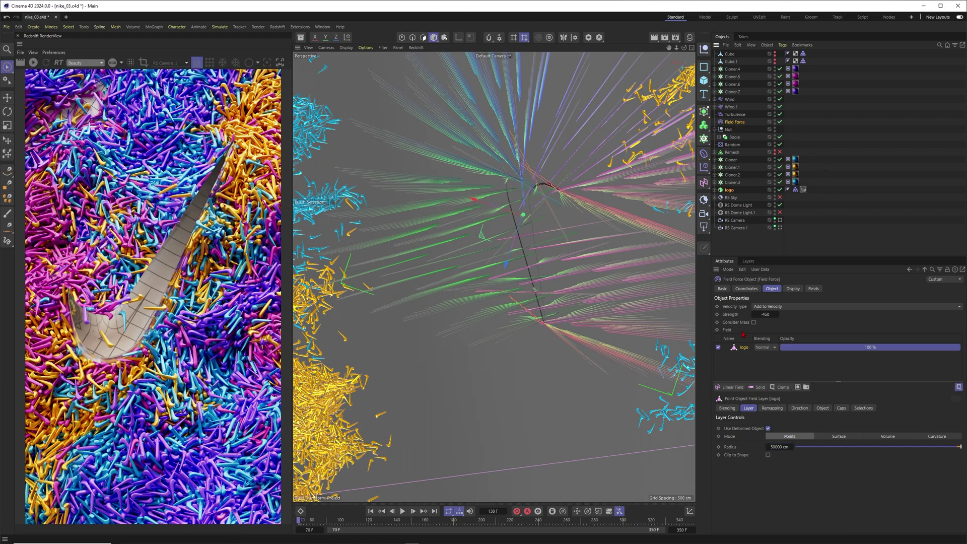
- Turn off the Field Force's display box and select the Turbulence object
click(793, 288)
click(771, 307)
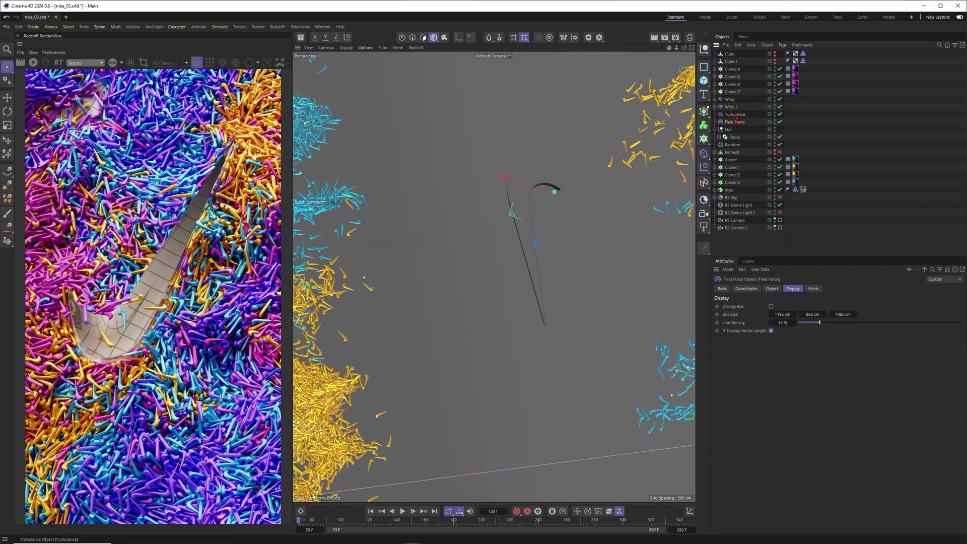
click(737, 115)
- Scrub back and forth through the simulation to examine how the turbulence stirs the clones around the logo
alt+right_drag(543, 241, 491, 237)
alt+drag(485, 235, 481, 214)
alt+drag(468, 286, 451, 262)
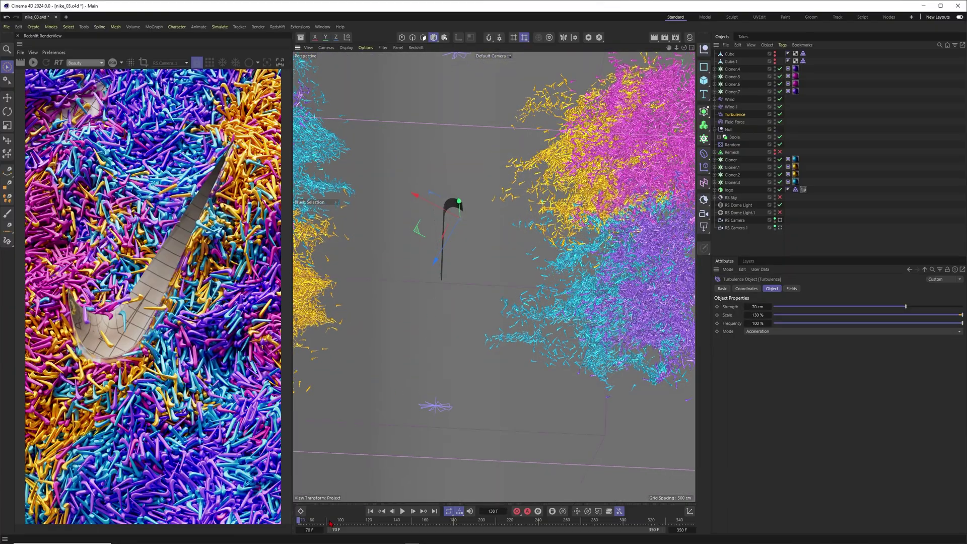
drag(330, 522, 398, 522)
alt+drag(530, 205, 548, 227)
drag(387, 520, 526, 518)
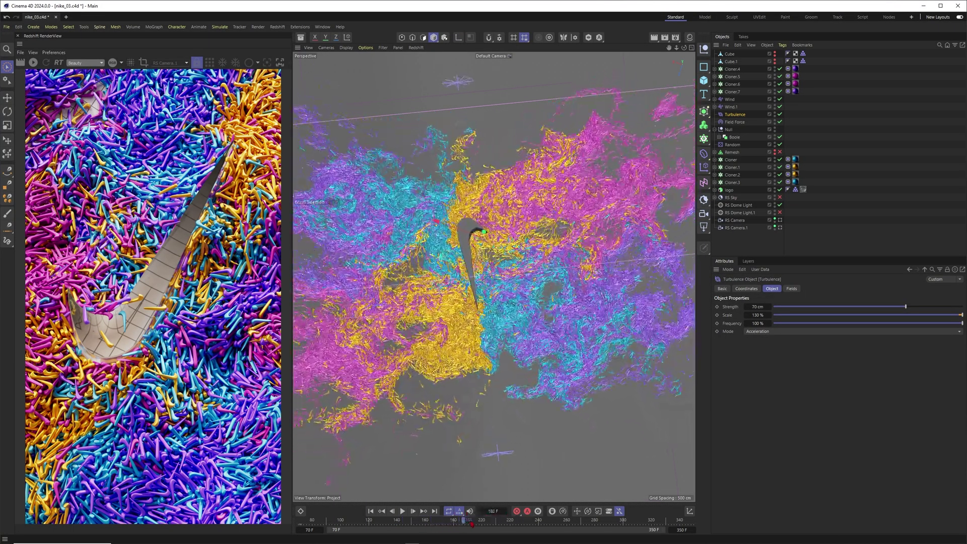
drag(380, 526, 495, 522)
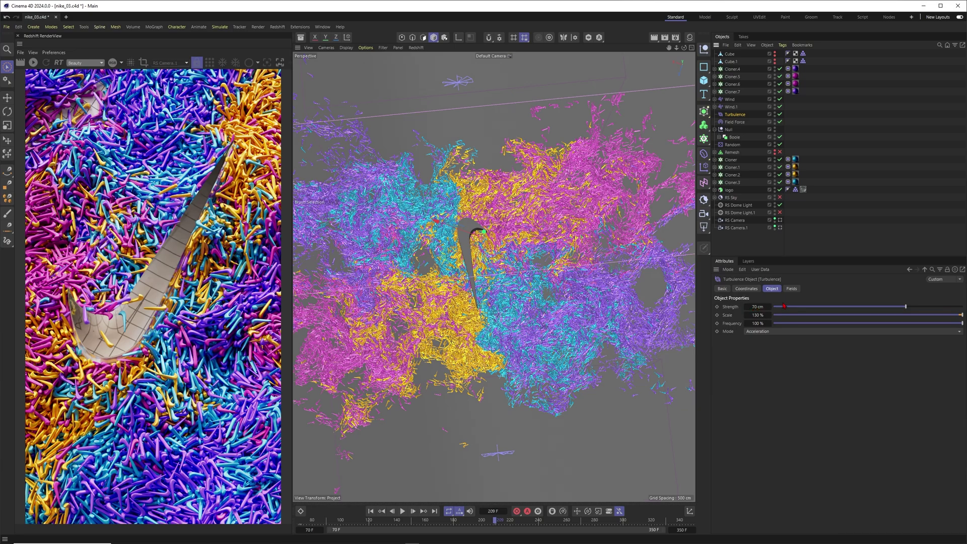
- Deselect the Turbulence and scrub from frame 0 to frame 52 to examine how all the clones start moving
click(804, 112)
alt+drag(468, 237, 514, 256)
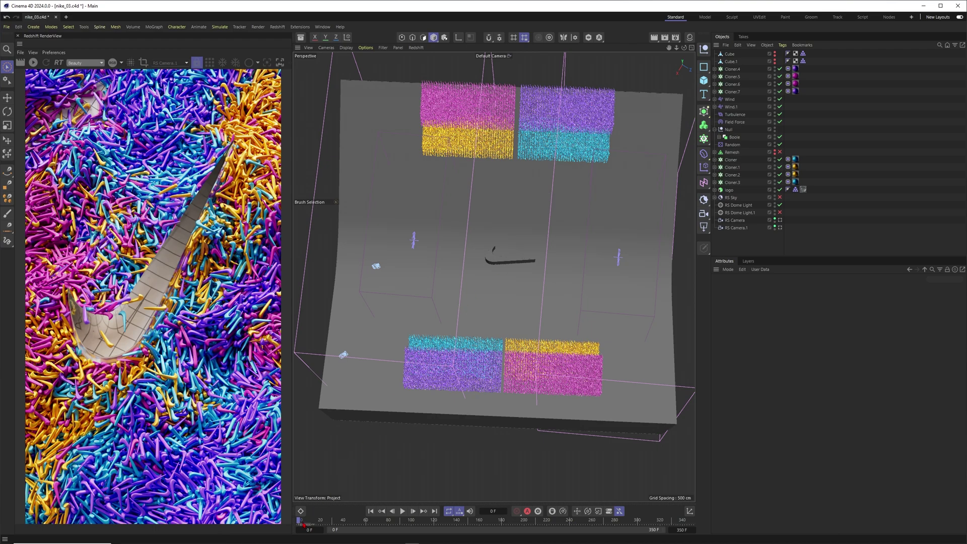
drag(300, 522, 358, 522)
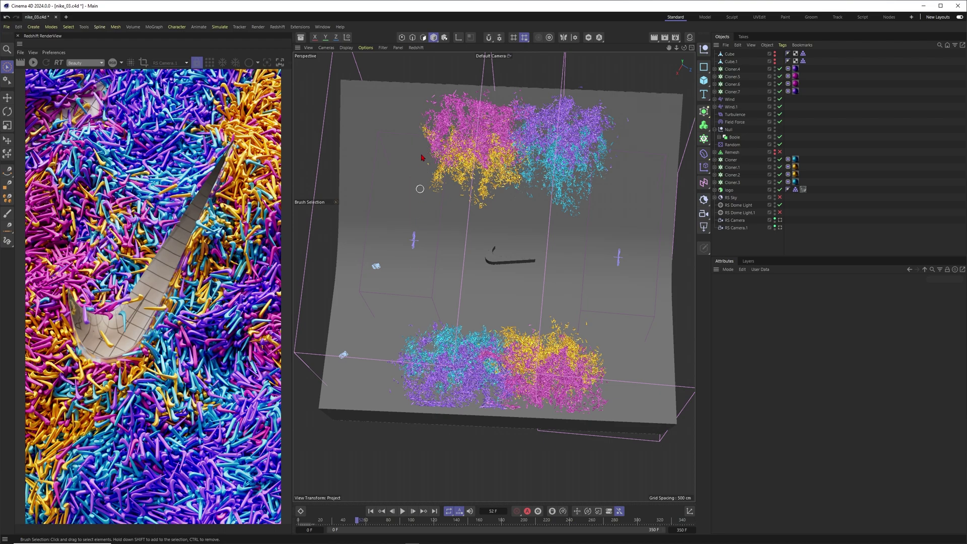
- Scrub forward to frame 110, select the first Wind object, and examine its settings and placement around the falling clones
drag(318, 520, 423, 522)
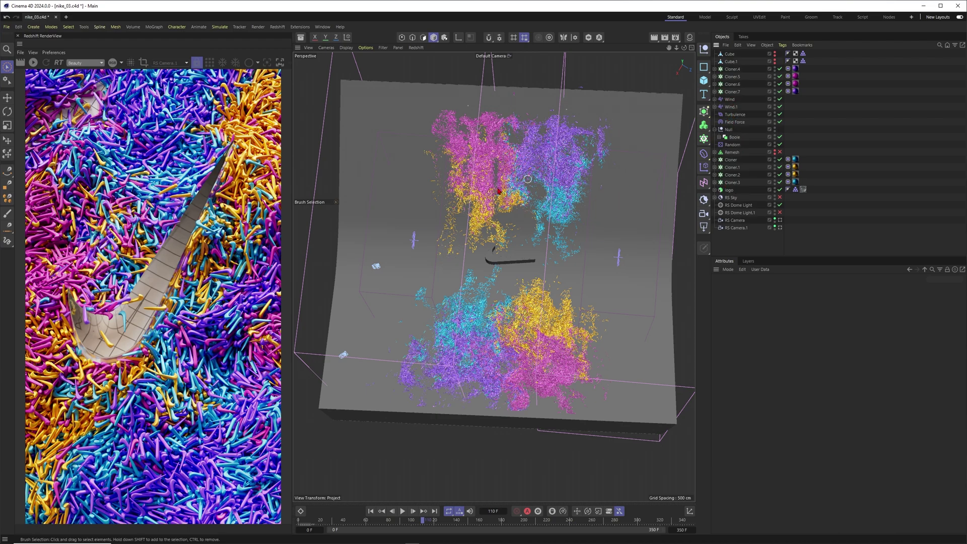
click(730, 99)
alt+drag(408, 238, 414, 215)
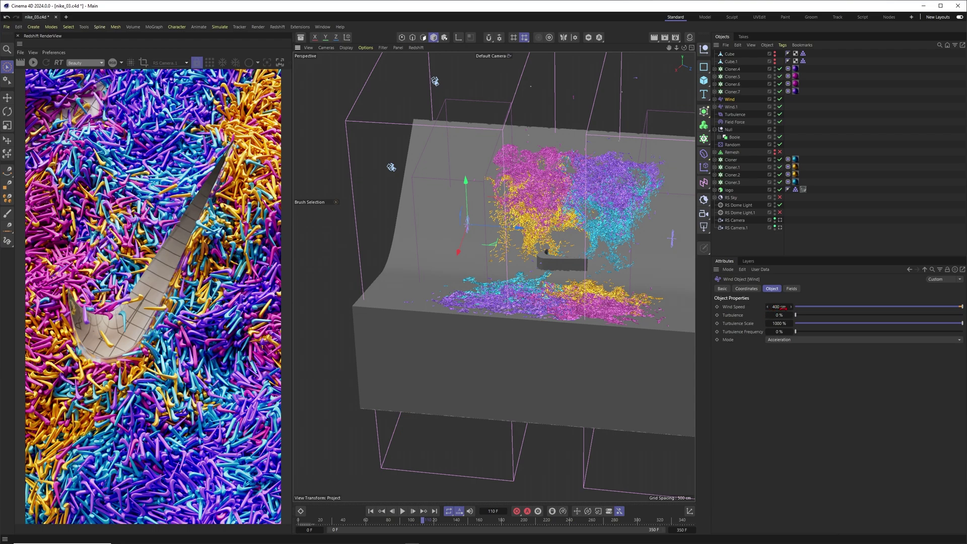
alt+drag(611, 190, 454, 169)
alt+drag(440, 210, 464, 179)
alt+drag(477, 130, 458, 163)
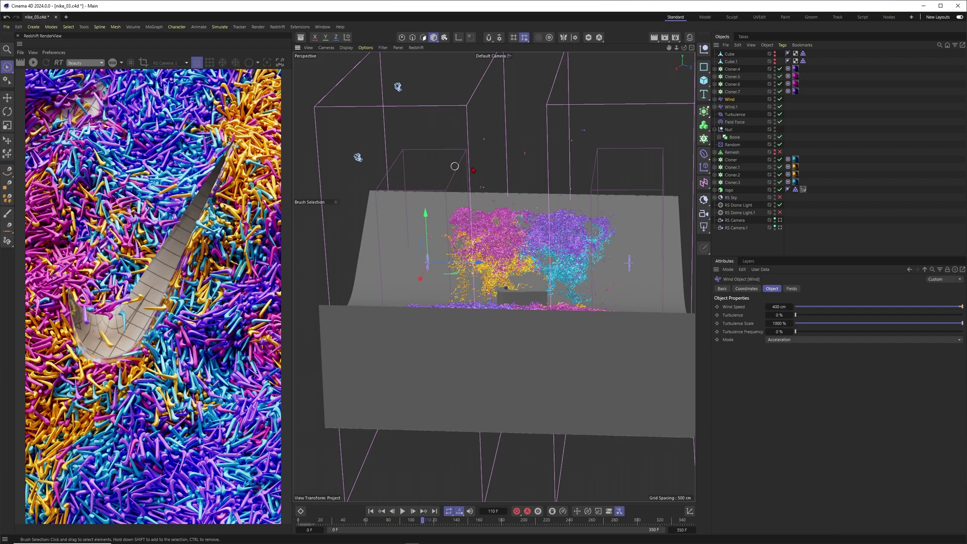
alt+drag(501, 167, 481, 171)
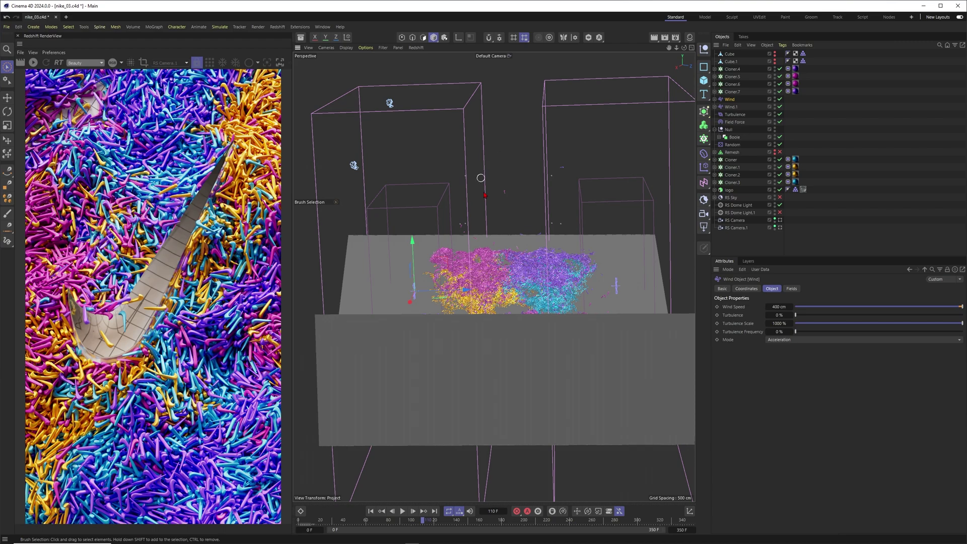
alt+middle_drag(481, 272, 515, 247)
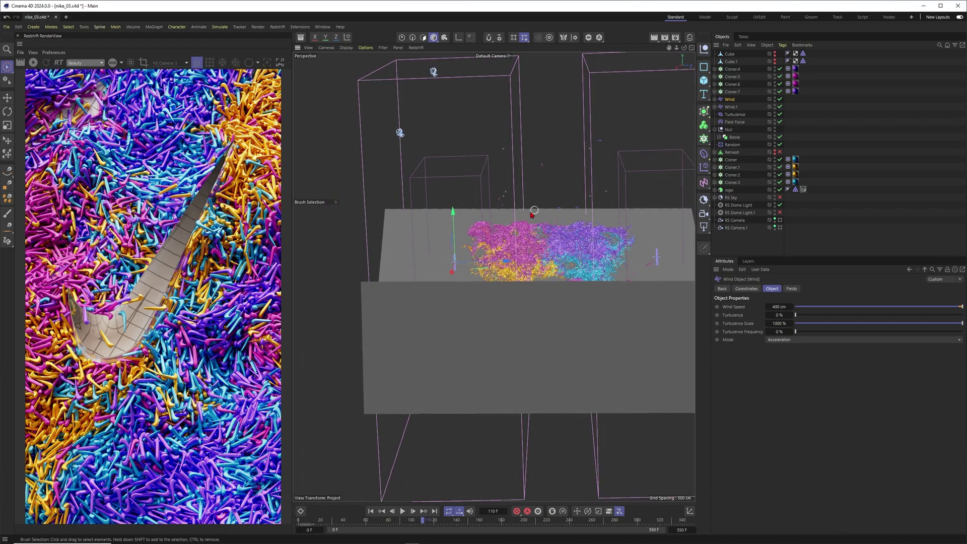
alt+drag(538, 211, 476, 257)
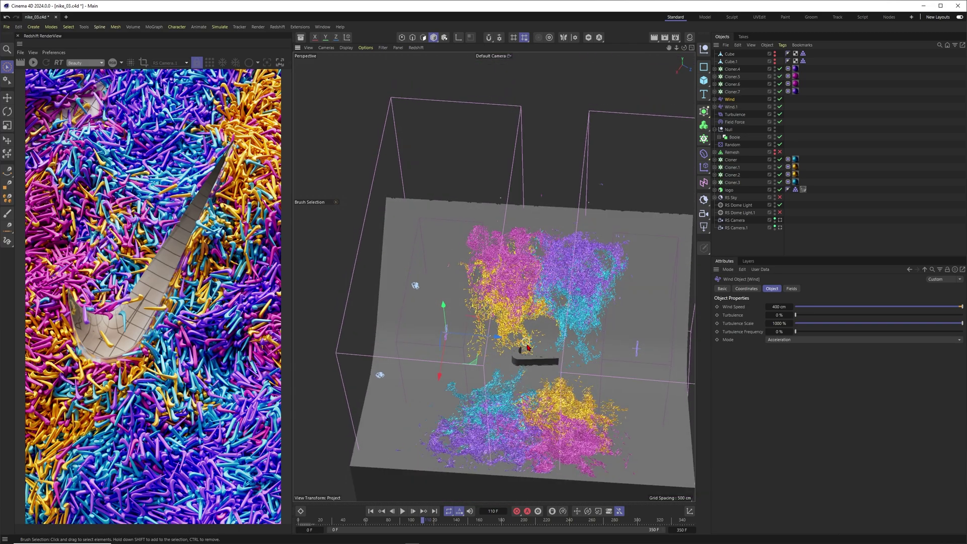
- Select Wind.1 to examine its settings and position, and scrub ahead to see the clones pushed against the logo
alt+drag(525, 344, 580, 265)
click(731, 106)
alt+middle_drag(571, 258, 526, 269)
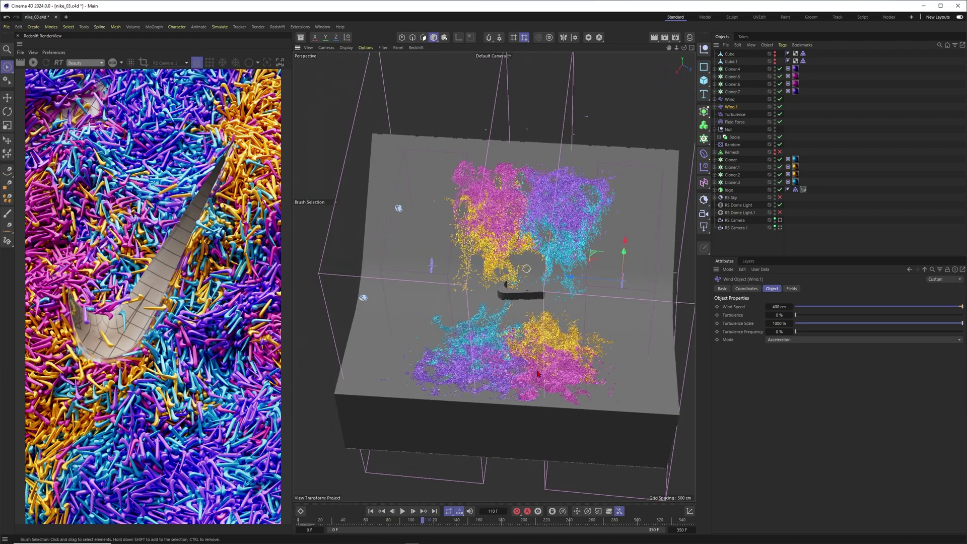
drag(406, 522, 642, 514)
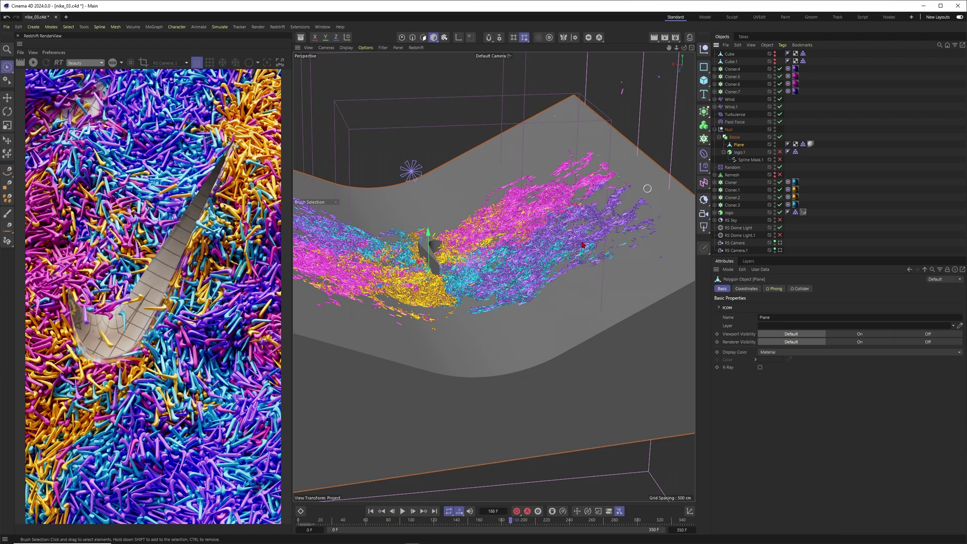
- Inspect the Collider tag settings on the floor Plane and on the logo extrusion
click(803, 144)
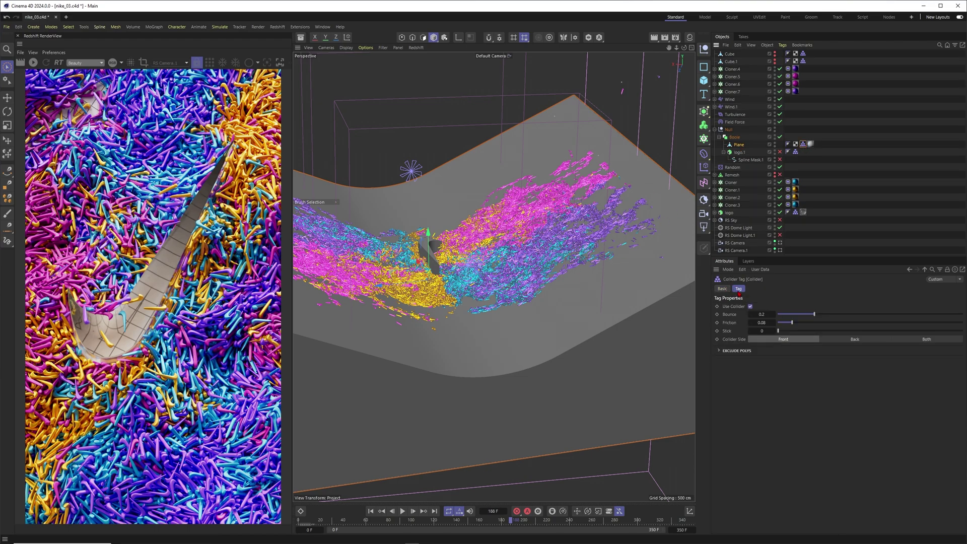
click(736, 212)
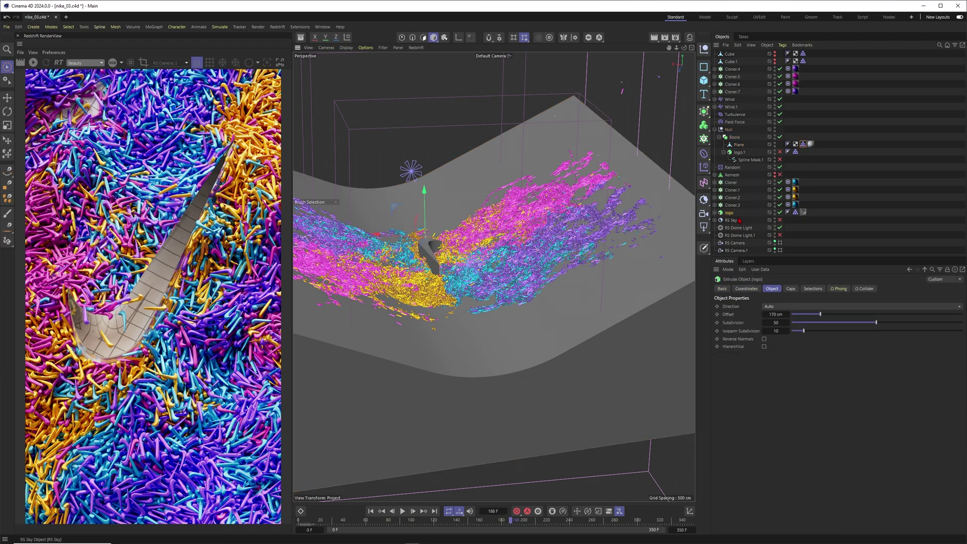
click(796, 213)
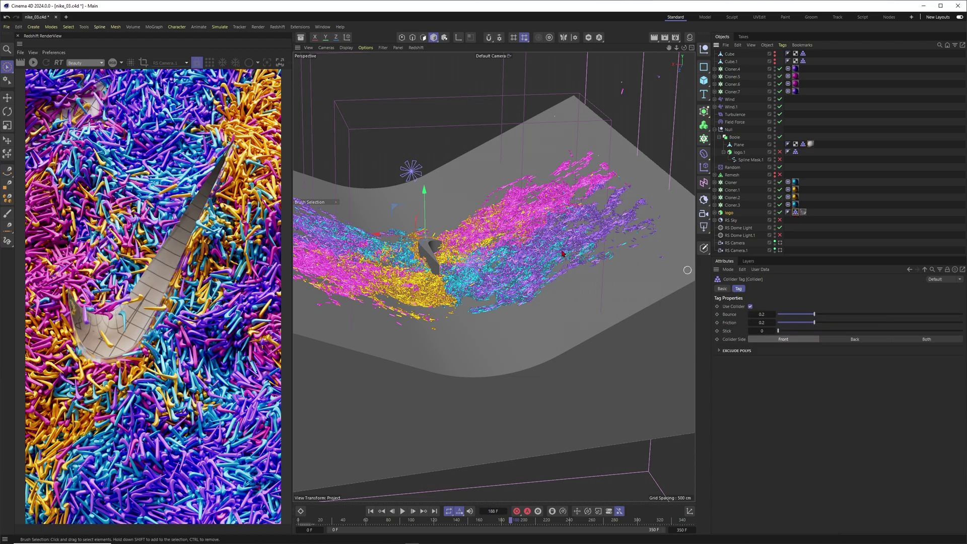
- Display the wire lines in the viewport and examine the logo extrusion's mesh density up close
key(n)
key(b)
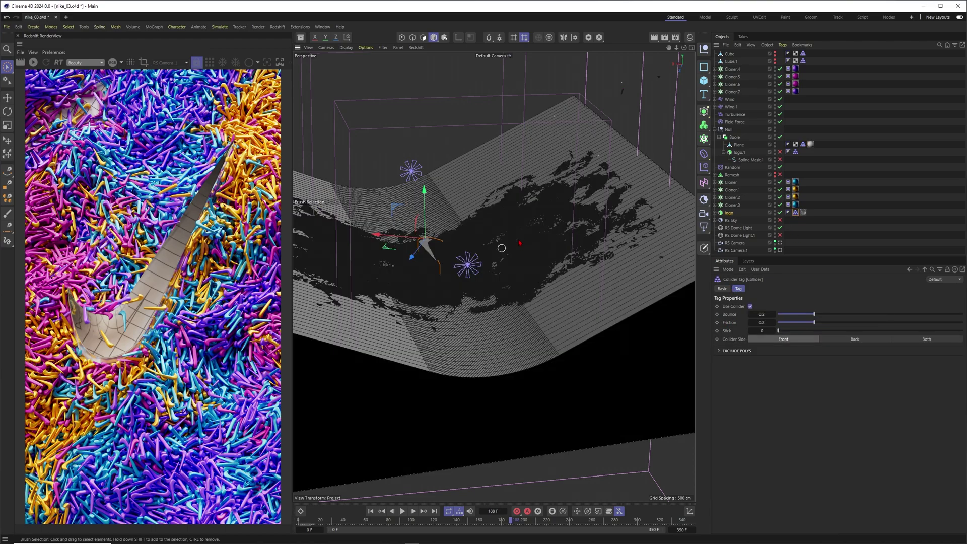
alt+right_drag(415, 260, 540, 260)
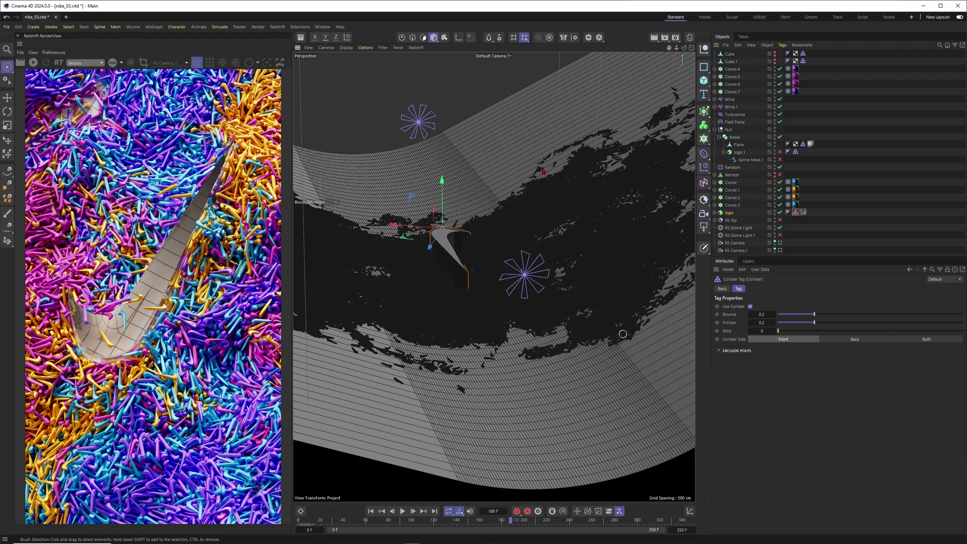
alt+right_drag(608, 376, 625, 343)
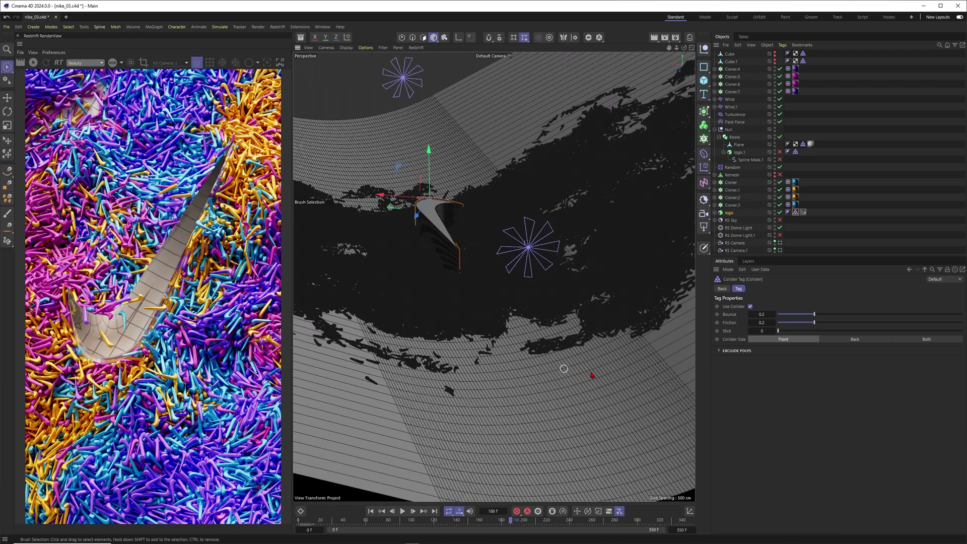
scroll(499, 207, up, 10)
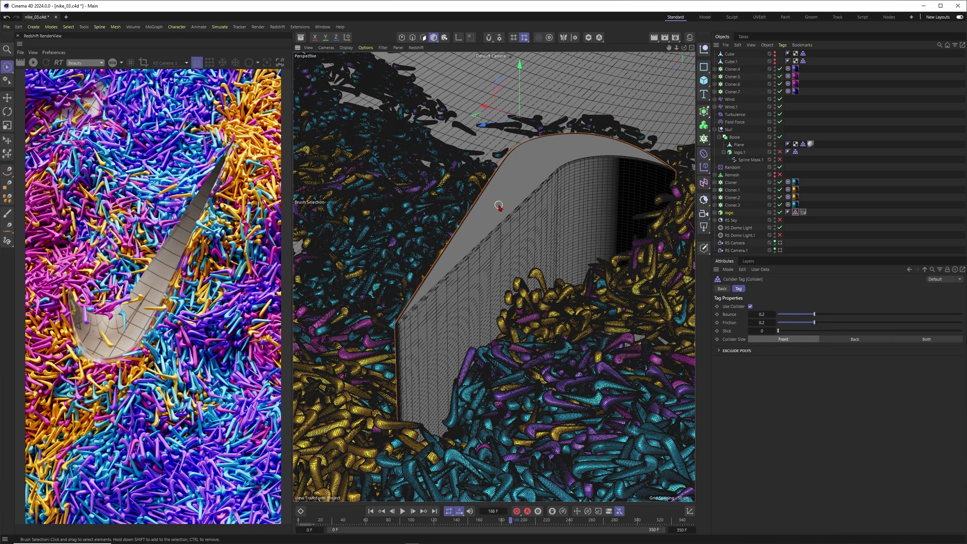
key(n)
key(d)
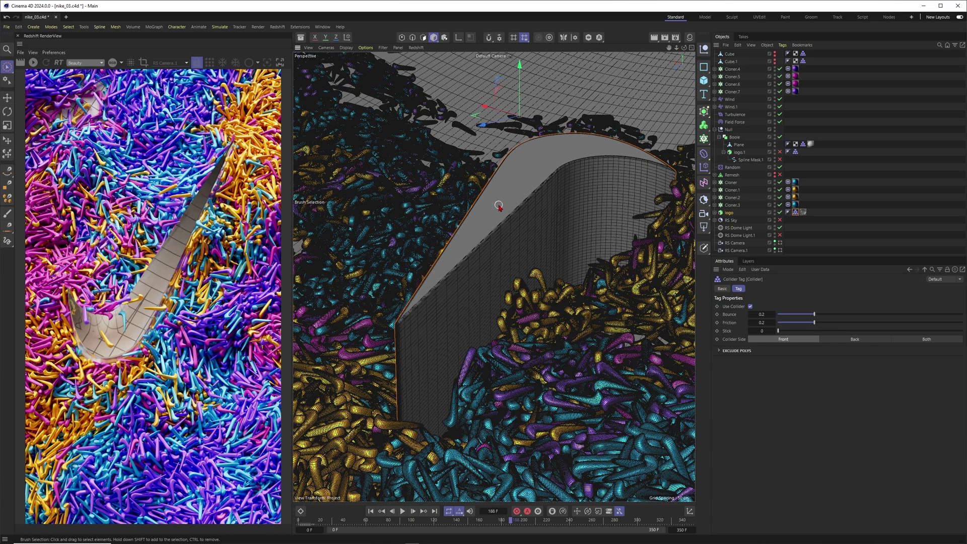
alt+drag(552, 202, 602, 263)
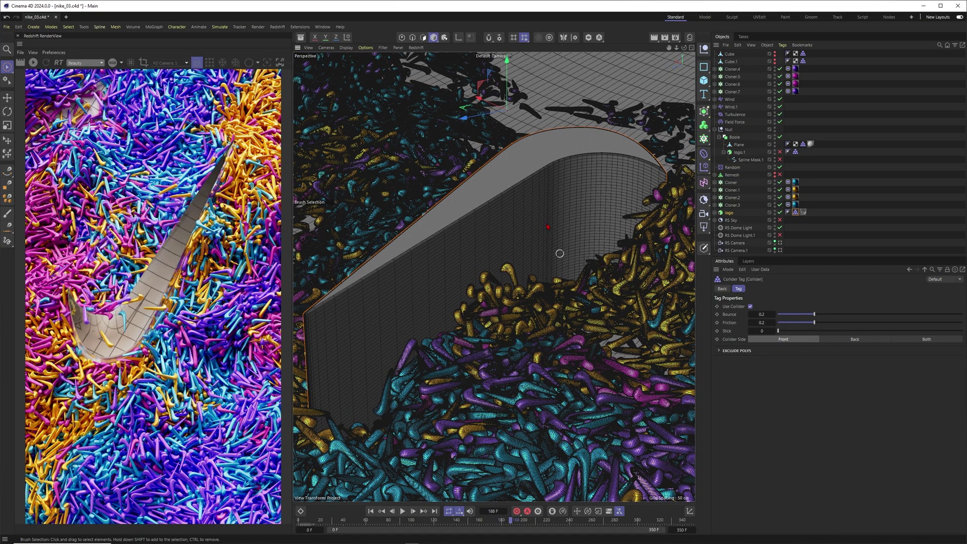
alt+drag(521, 254, 526, 300)
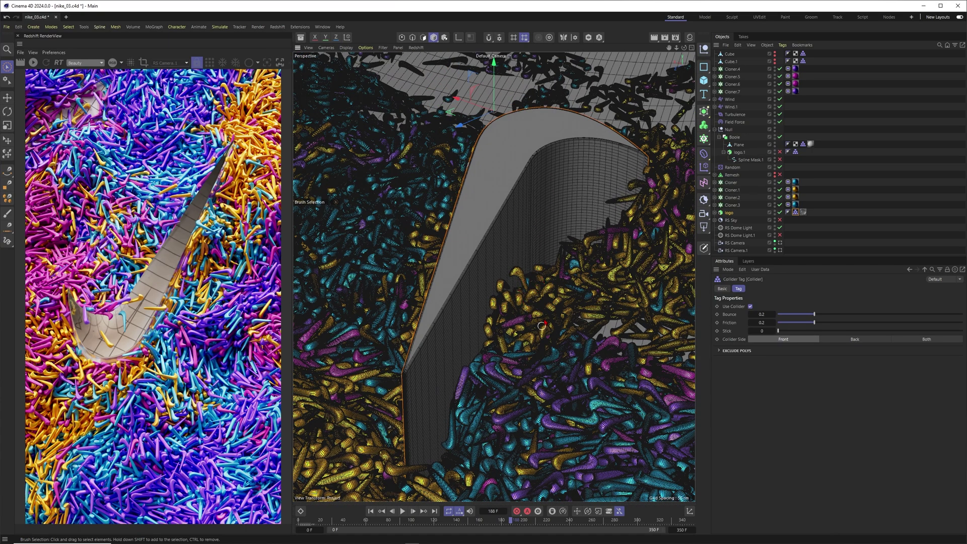
- Examine the logo Extrude object's subdivision settings and expand its hierarchy to show the Spline Mask inside
click(524, 141)
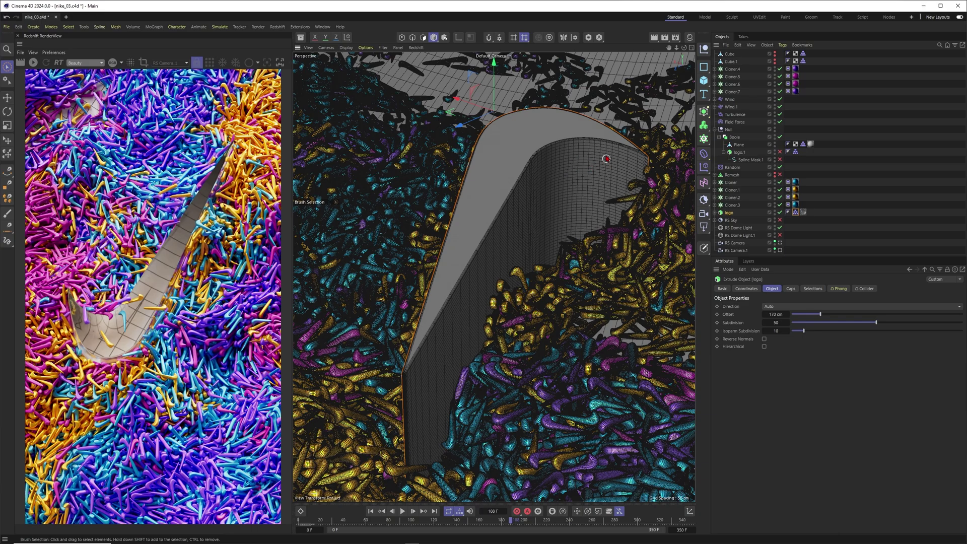
mouse_move(558, 205)
alt+mouse_down()
mouse_move(509, 216)
mouse_move(520, 231)
mouse_move(566, 222)
alt+mouse_up()
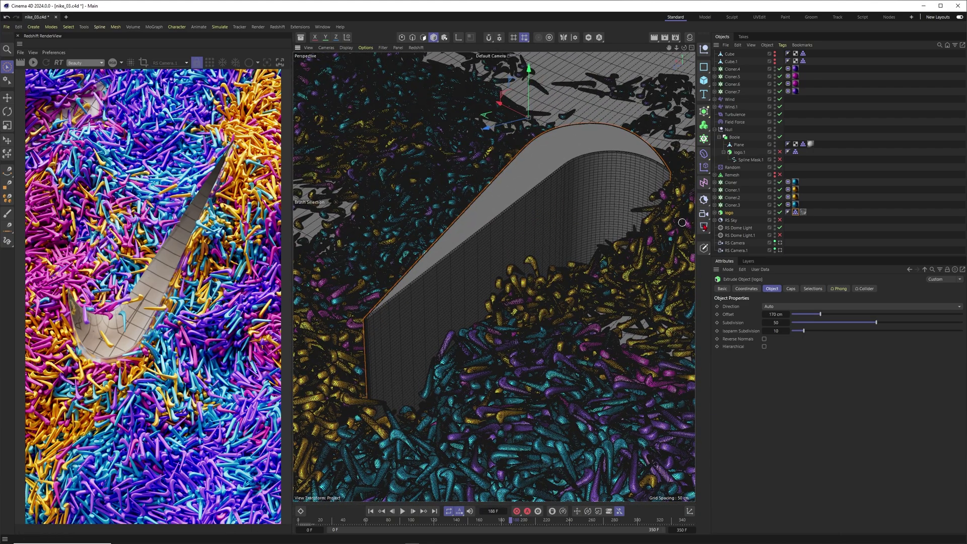
click(715, 213)
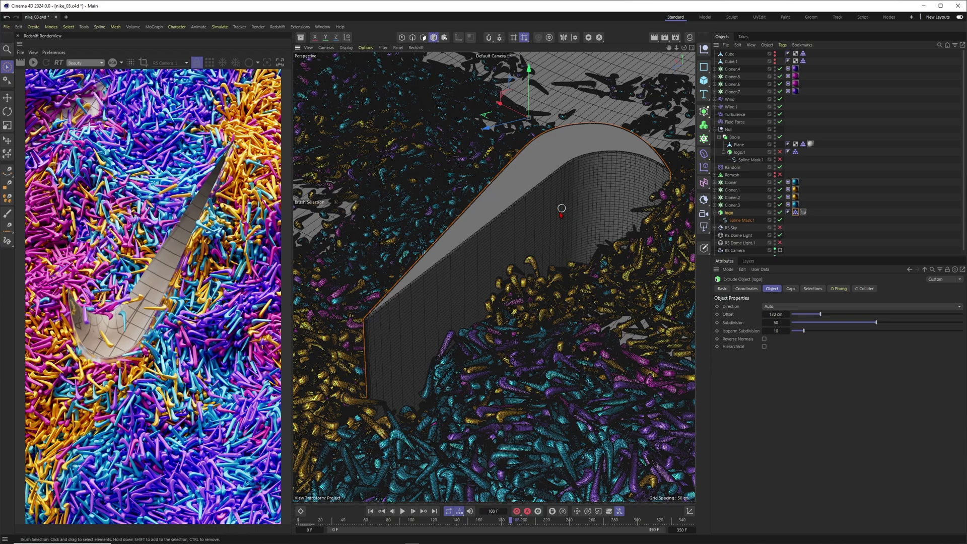
- Return the viewport to shading without wire lines and collapse the Null hierarchy
mouse_move(563, 209)
alt+mouse_down()
mouse_move(566, 219)
mouse_move(453, 253)
alt+mouse_up()
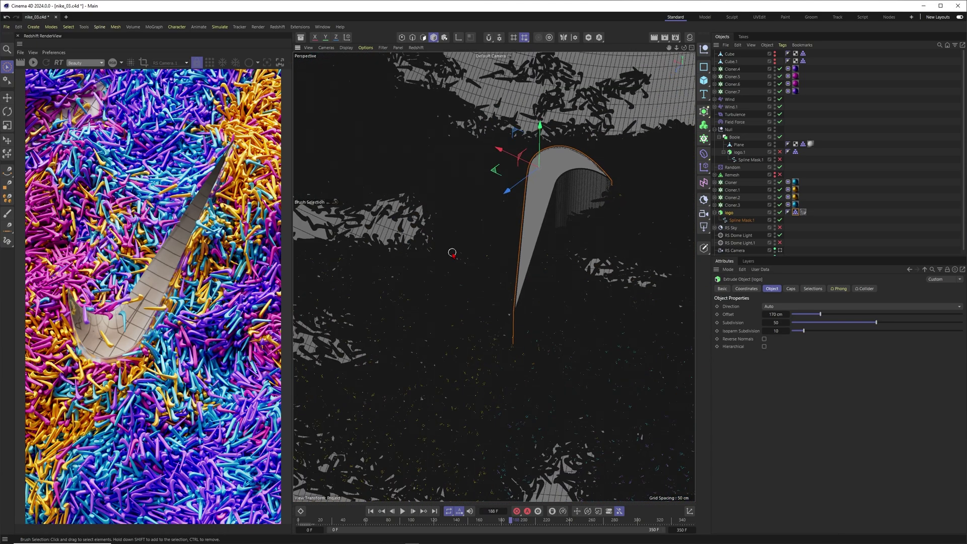
alt+right_drag(576, 217, 453, 277)
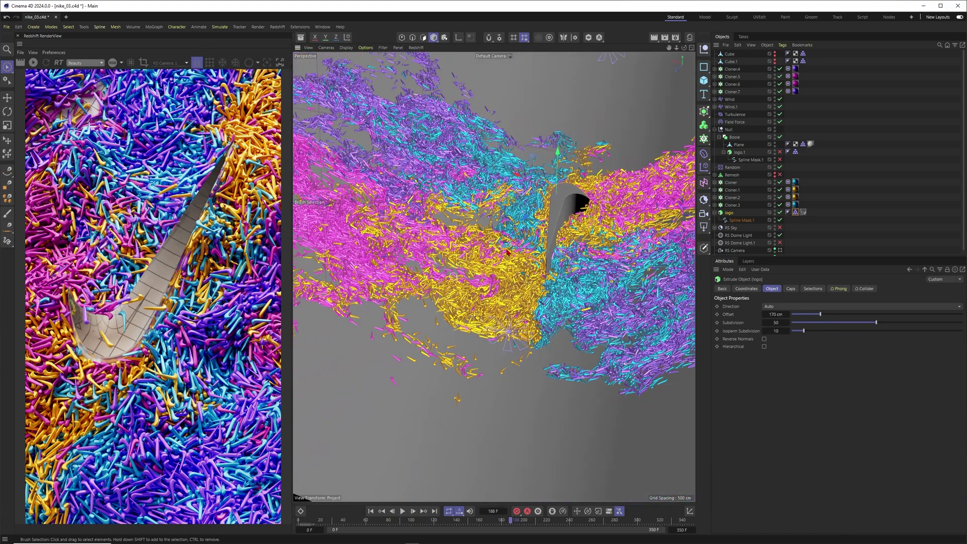
alt+drag(535, 231, 564, 176)
click(715, 130)
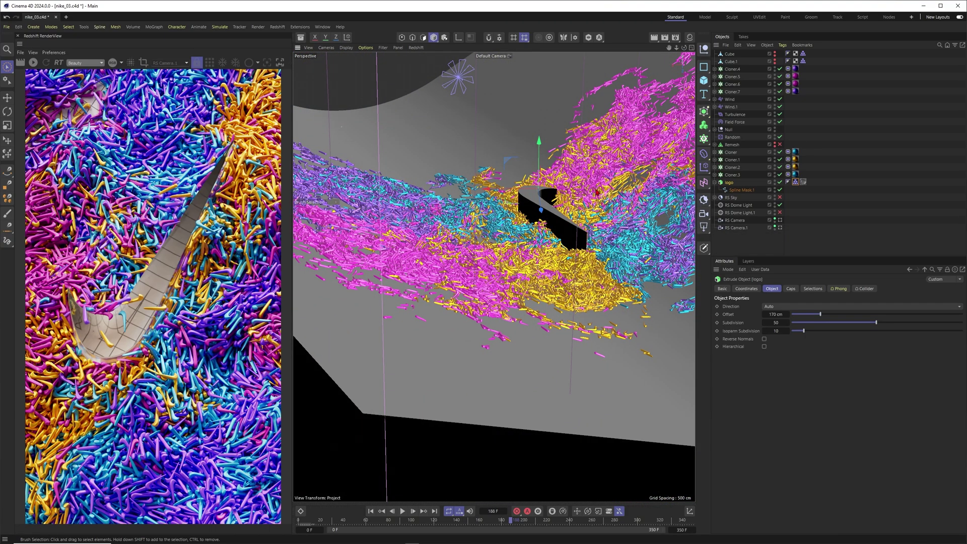
- Go back to frame 0 and examine the starting arrangement of the cloner blocks above the curved floor
alt+middle_drag(589, 243, 509, 307)
click(371, 511)
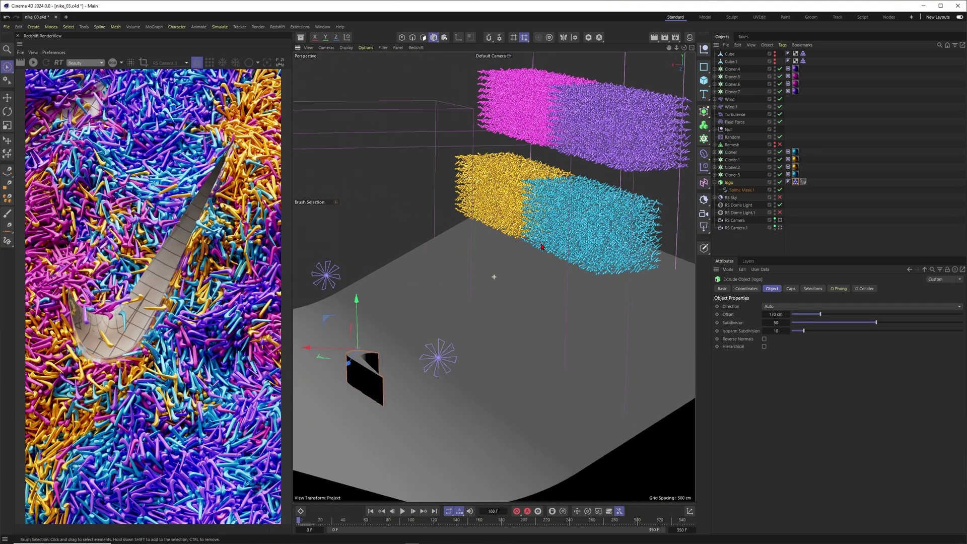
alt+middle_drag(494, 277, 532, 249)
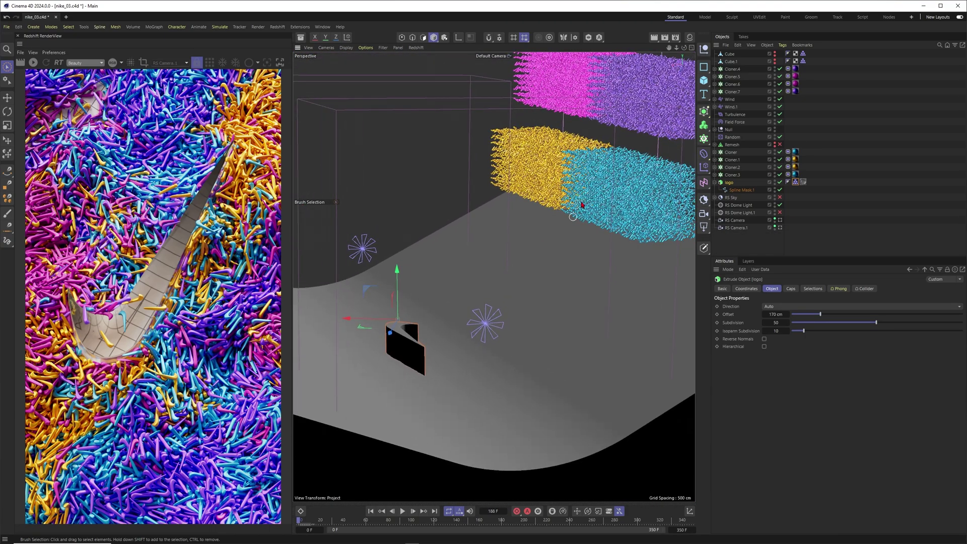
alt+drag(586, 192, 520, 222)
alt+middle_drag(520, 222, 539, 242)
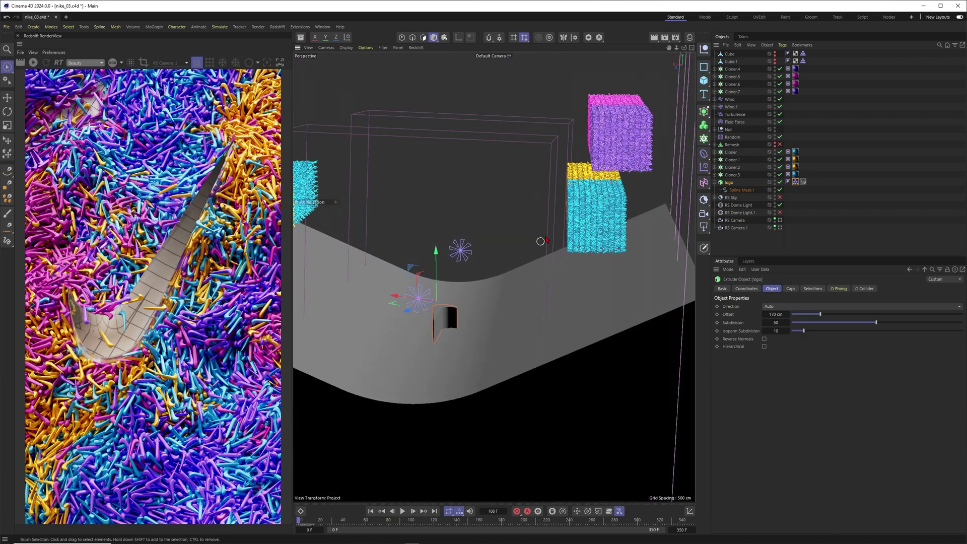
alt+drag(593, 201, 650, 214)
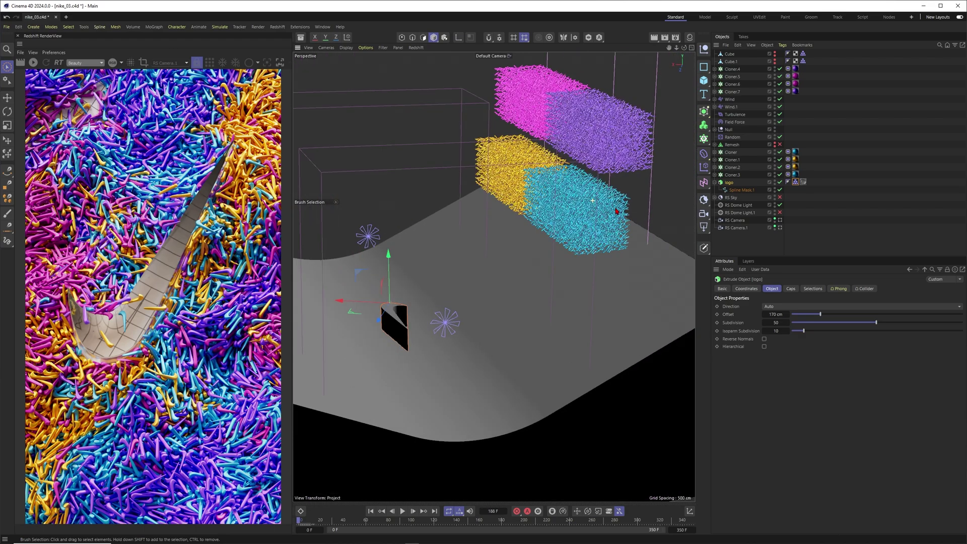
- Move Cloner, Cloner.1, Cloner.2 and Cloner.3 directly below Cloner.7 in the object list, and deselect them
click(732, 152)
shift+click(733, 174)
drag(733, 174, 736, 95)
click(826, 126)
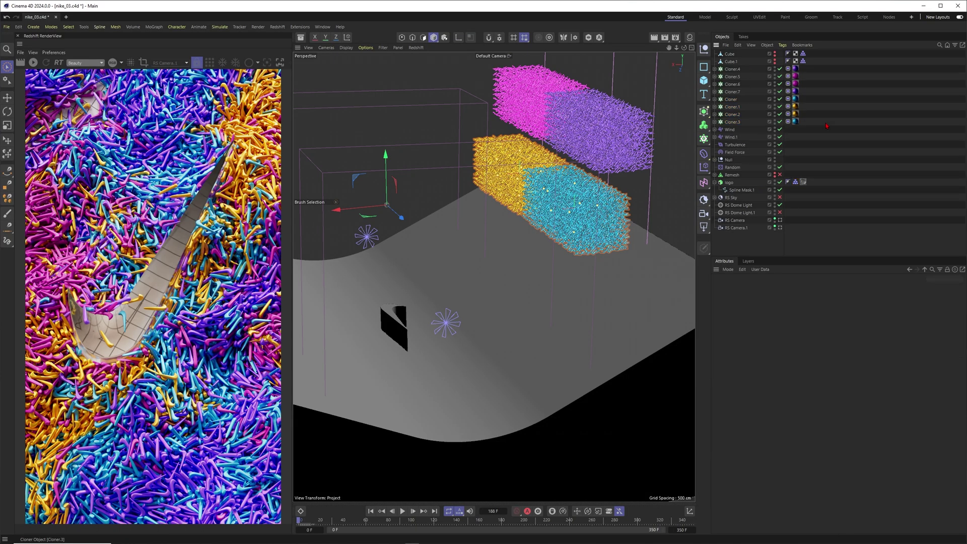
- Scrub from frame 0 to frame 150 to examine how the coloured clones meet and flow around the logo
mouse_move(529, 196)
alt+mouse_down()
mouse_move(591, 201)
mouse_move(549, 185)
mouse_move(572, 200)
mouse_move(500, 196)
mouse_move(528, 202)
alt+mouse_up()
drag(300, 520, 433, 513)
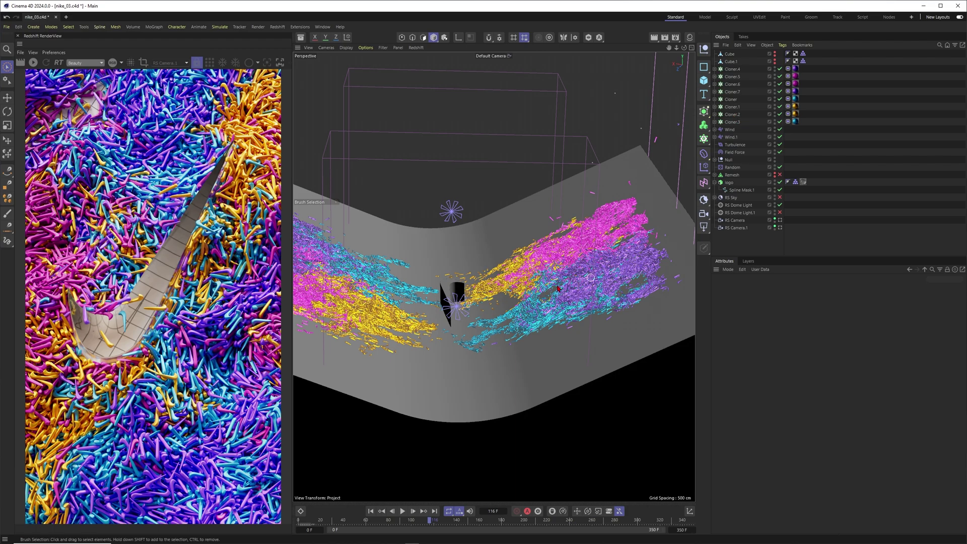
alt+drag(538, 282, 493, 276)
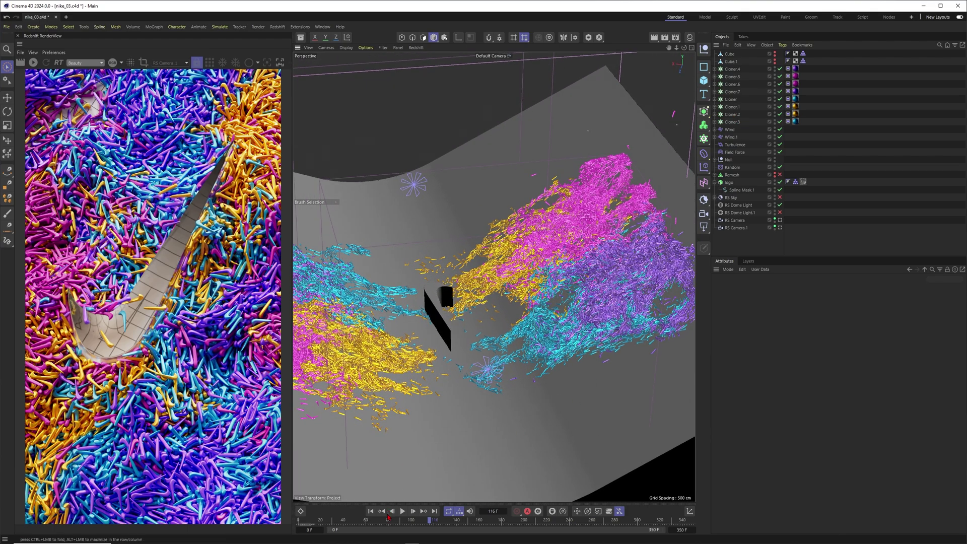
drag(392, 520, 468, 512)
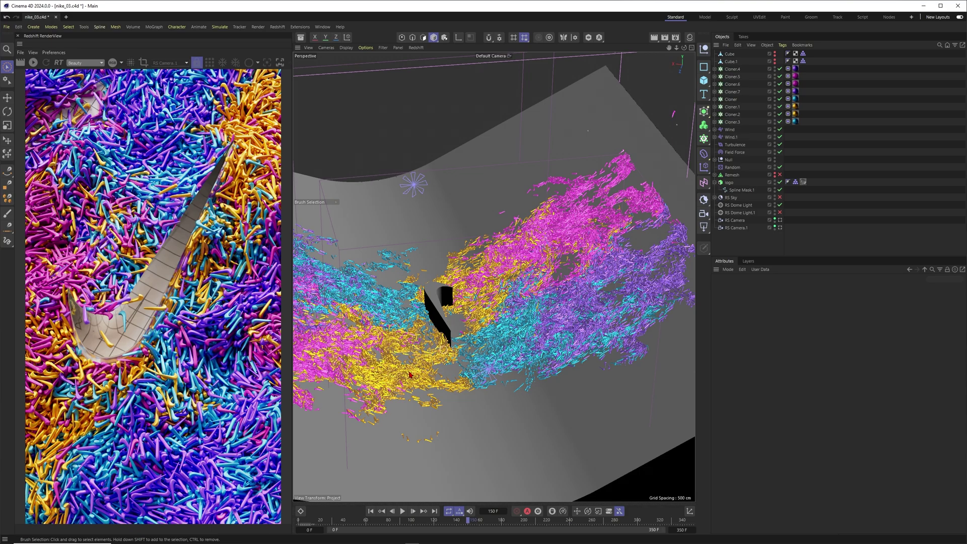
- Return to frame 0 and move Cloner.6 and Cloner.7 together, backward and down, behind the yellow and cyan cloner blocks
mouse_move(464, 530)
mouse_down()
mouse_move(674, 525)
mouse_move(298, 523)
mouse_up()
alt+drag(529, 222, 553, 228)
alt+right_drag(552, 228, 591, 188)
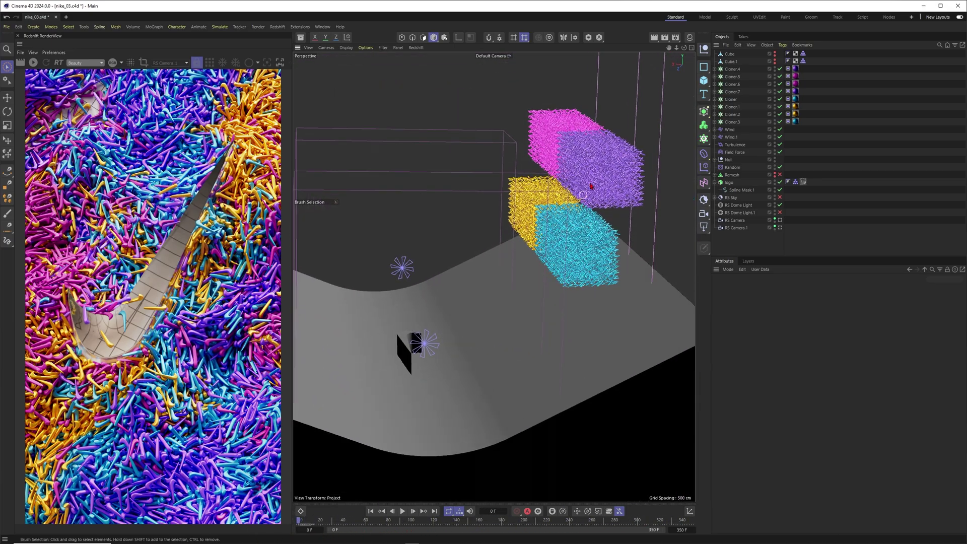
alt+middle_drag(591, 187, 567, 210)
drag(540, 166, 549, 160)
mouse_move(560, 198)
alt+mouse_down()
mouse_move(534, 196)
mouse_move(524, 162)
mouse_move(564, 192)
mouse_move(565, 216)
alt+mouse_up()
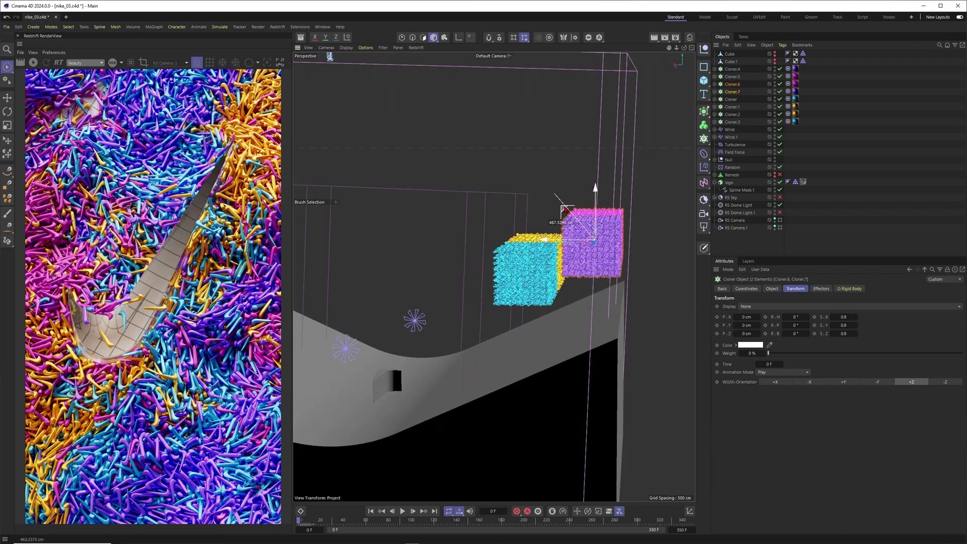
alt+drag(552, 267, 565, 239)
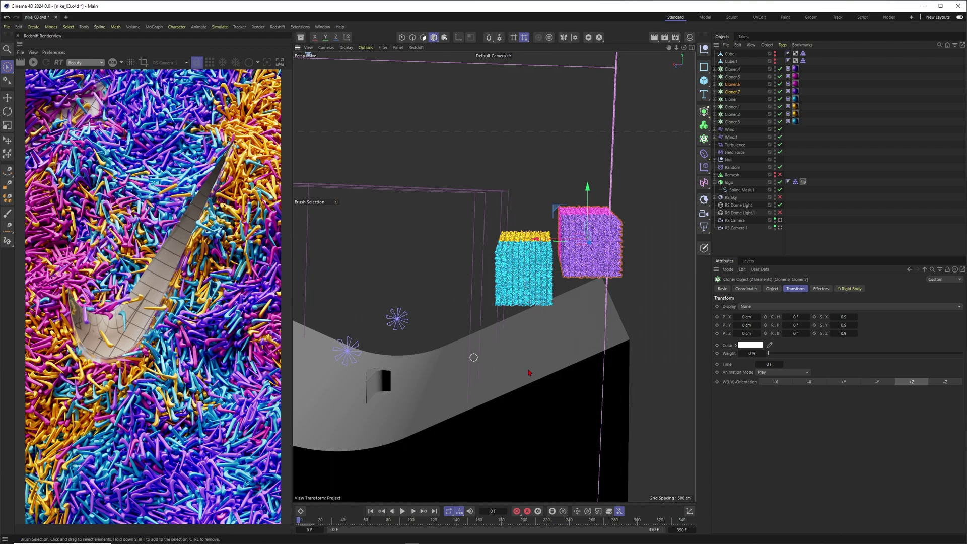
- Undo the last move of Cloner.6 and Cloner.7
alt+drag(477, 354, 530, 350)
alt+middle_drag(441, 402, 502, 355)
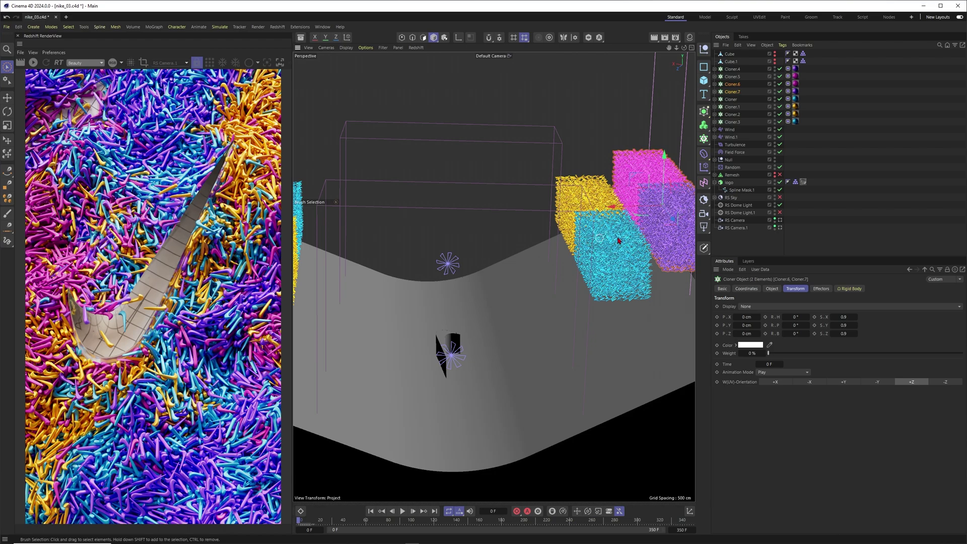
alt+drag(629, 235, 578, 194)
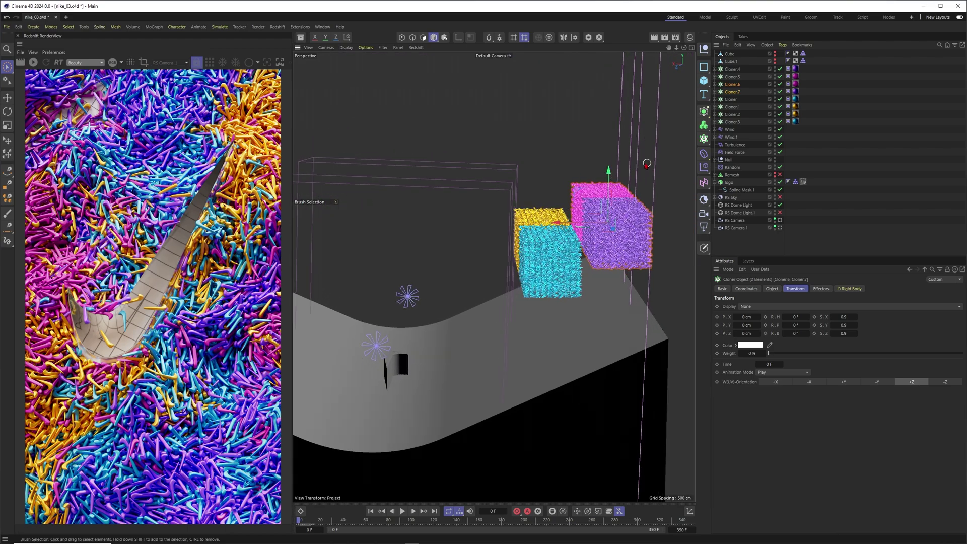
key(ctrl+z)
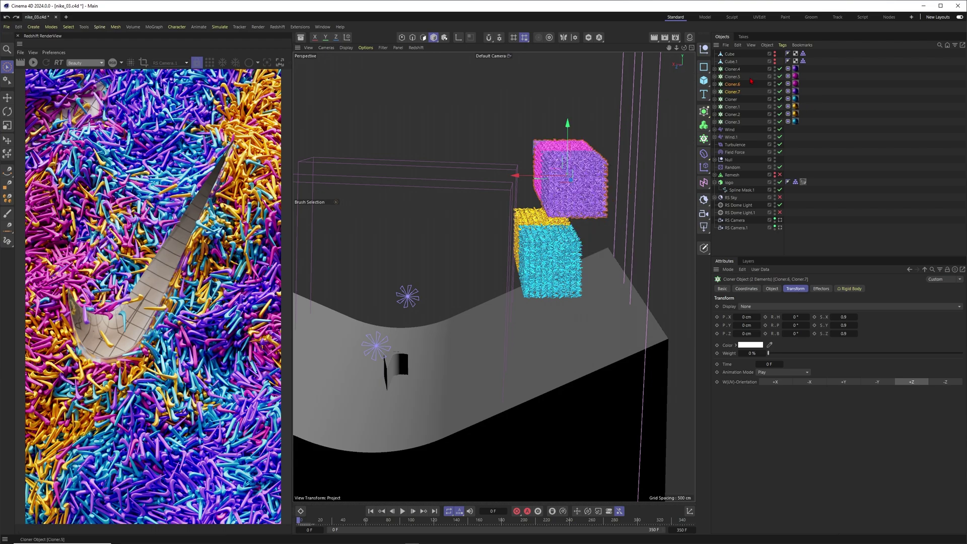
- Reveal the Remesh object inside Cloner.4, select it, and examine the mesh of the small swoosh clones and the large logo up close
click(730, 69)
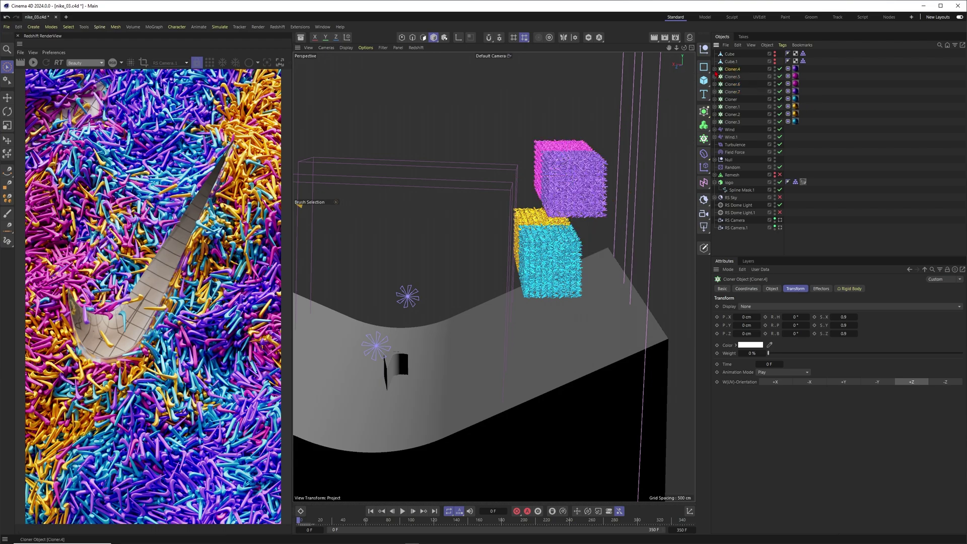
click(715, 69)
click(735, 76)
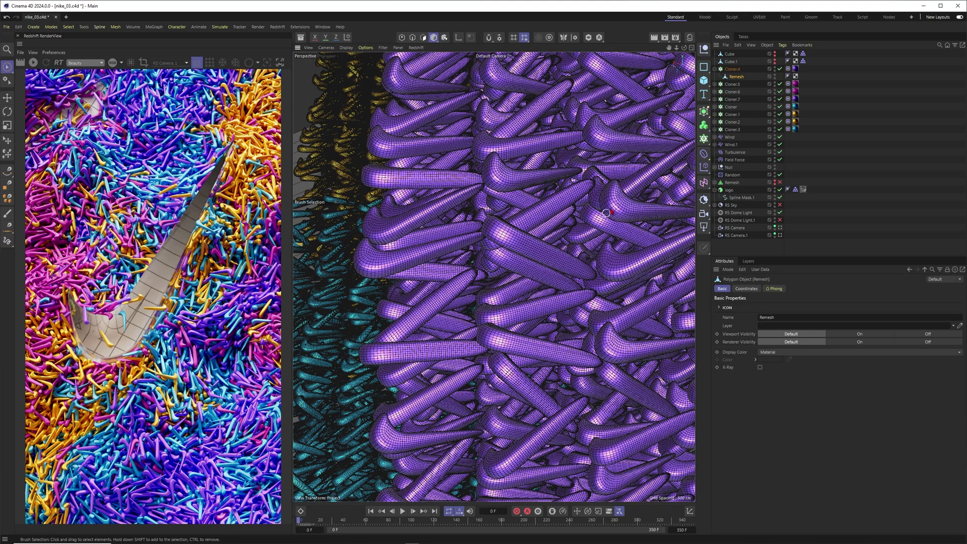
scroll(492, 207, up, 5)
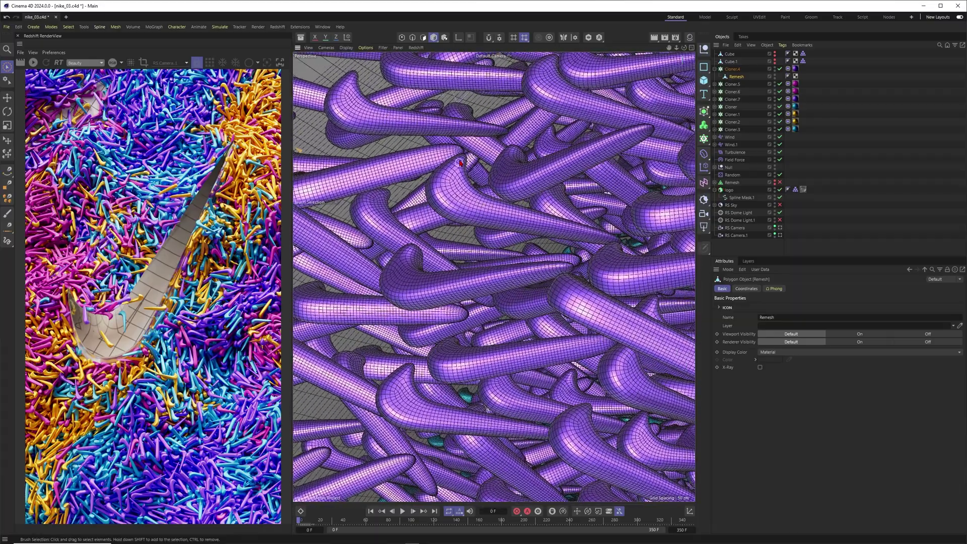
alt+drag(452, 182, 462, 179)
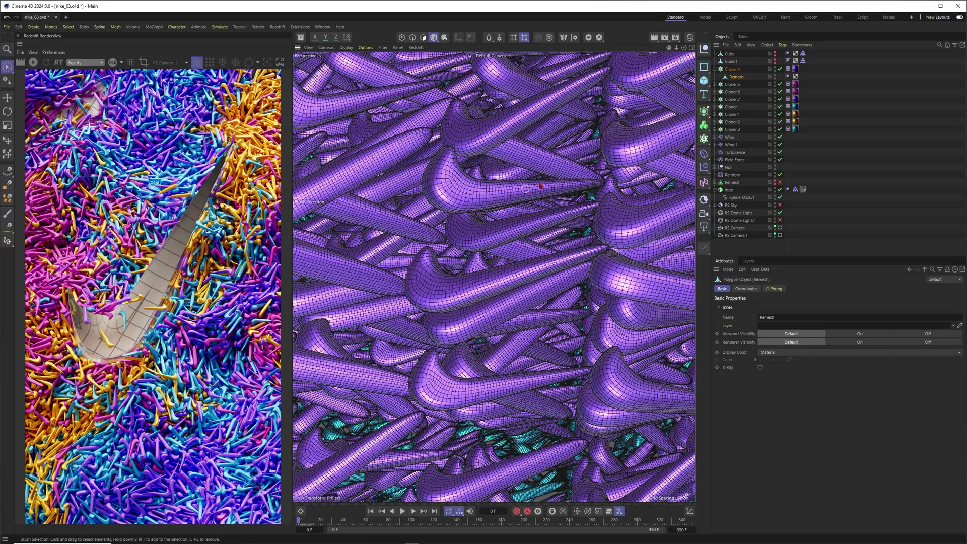
scroll(544, 199, down, 5)
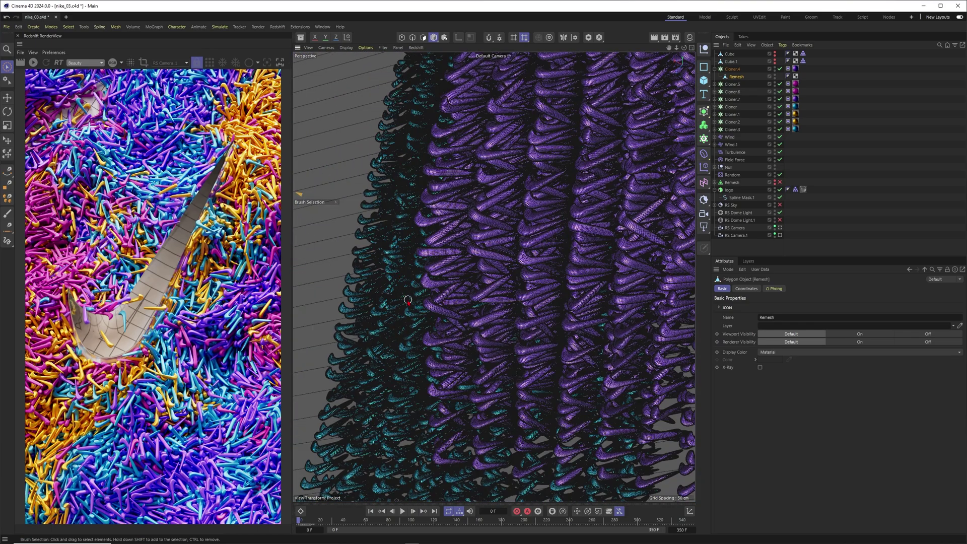
alt+drag(544, 198, 503, 184)
alt+middle_drag(504, 183, 545, 250)
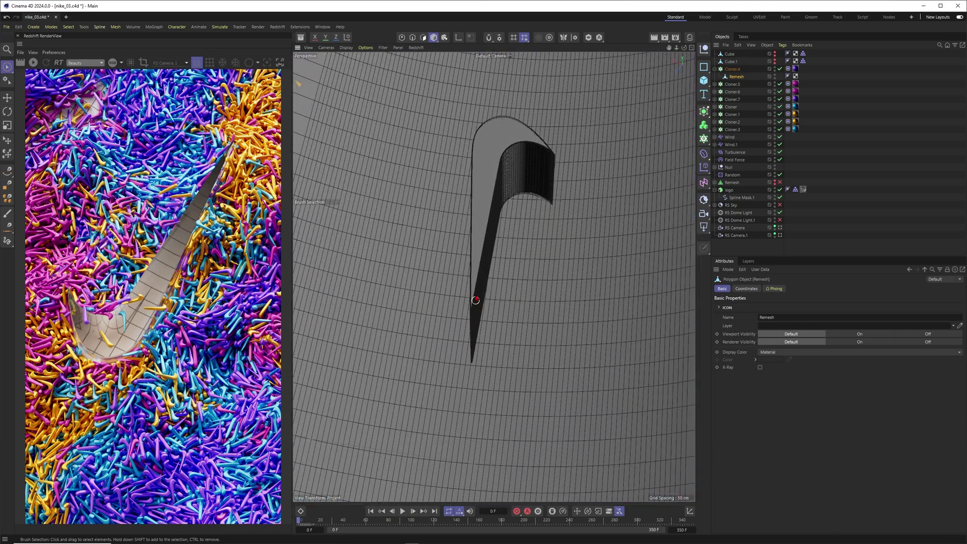
alt+right_drag(536, 180, 479, 201)
alt+drag(479, 201, 386, 262)
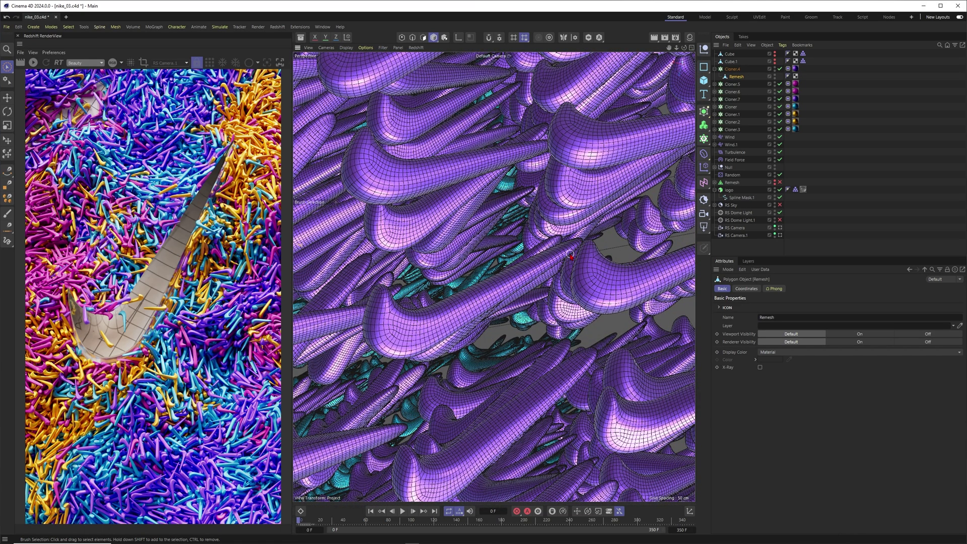
- Collapse Cloner.4 in the object list and review its grid count, size and instance settings
scroll(510, 250, down, 10)
mouse_move(509, 250)
alt+mouse_down()
mouse_move(493, 277)
mouse_move(560, 262)
alt+mouse_up()
click(715, 69)
click(732, 69)
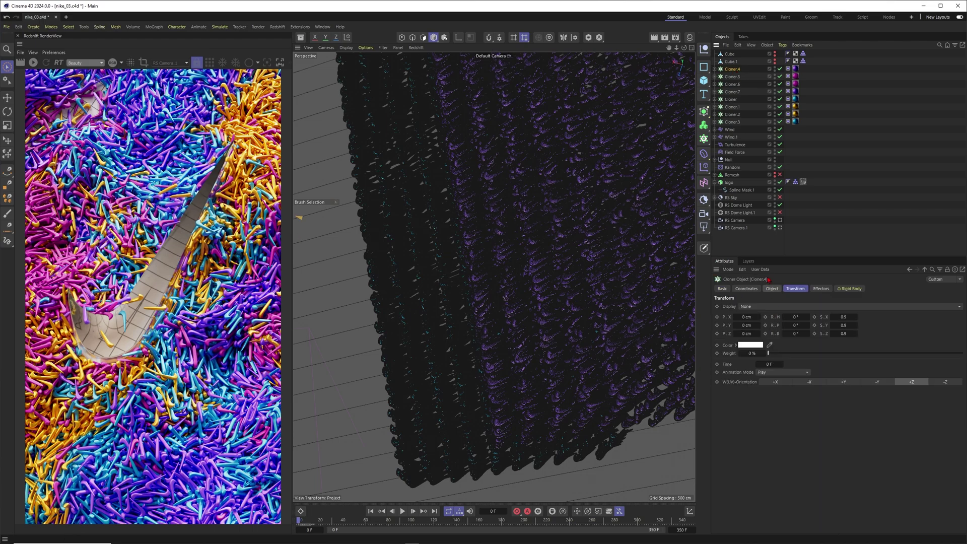
click(772, 289)
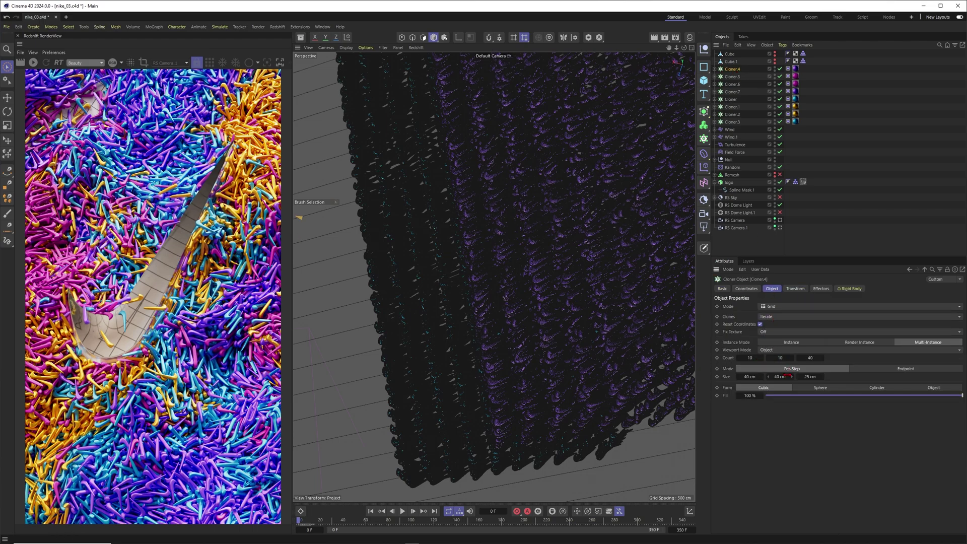
- Set the collision thickness in Cloner.4's Rigid Body tag to 0.1 cm
click(788, 69)
click(745, 290)
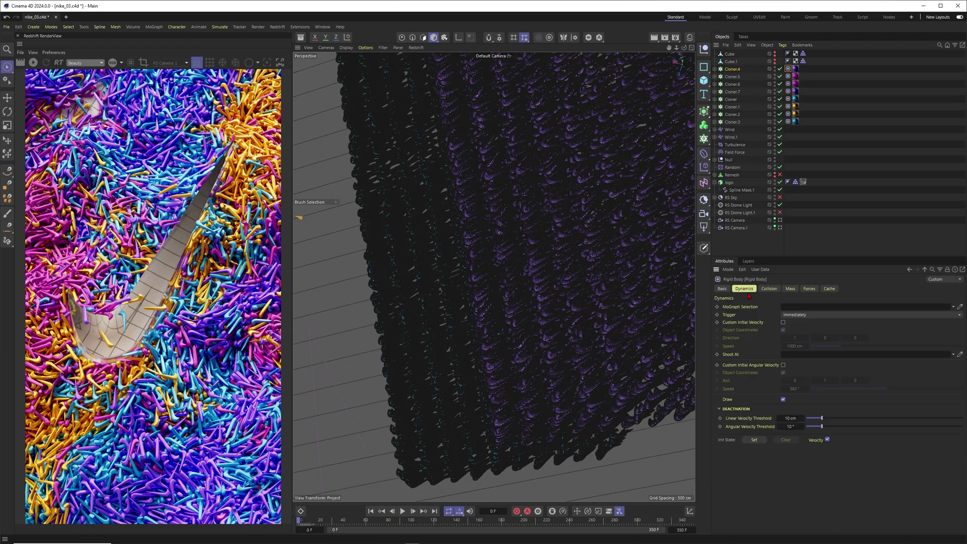
click(769, 289)
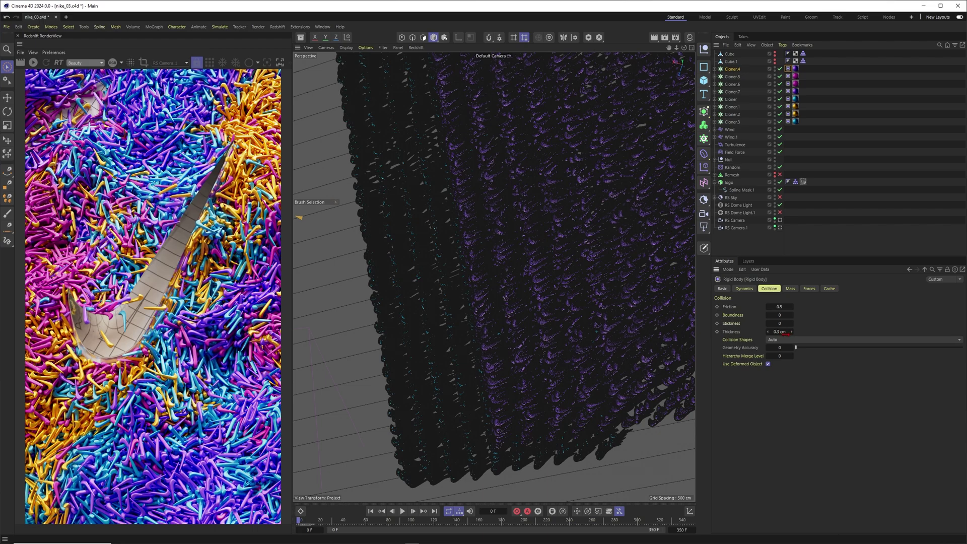
drag(792, 334, 793, 337)
alt+drag(619, 323, 551, 182)
alt+drag(494, 276, 549, 206)
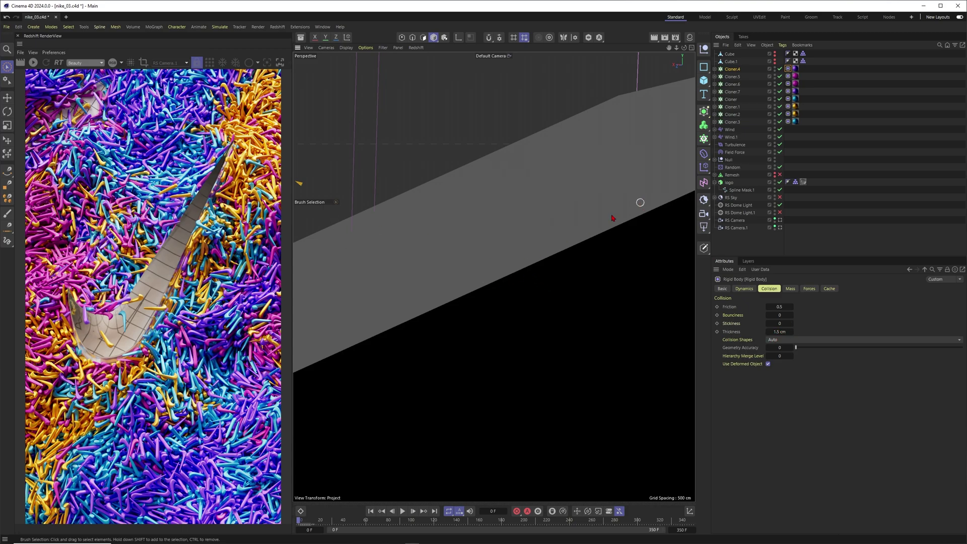
click(778, 332)
text(1)
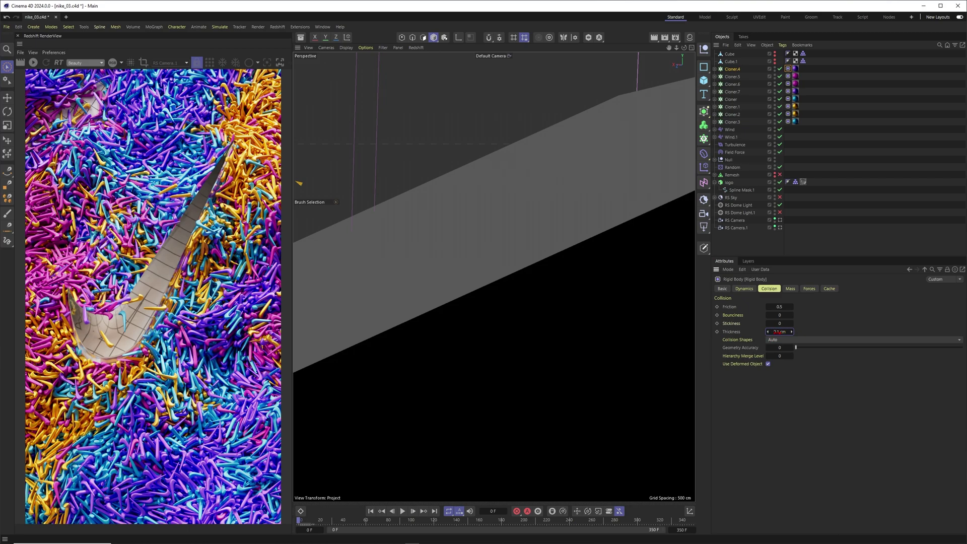
alt+right_drag(520, 243, 428, 273)
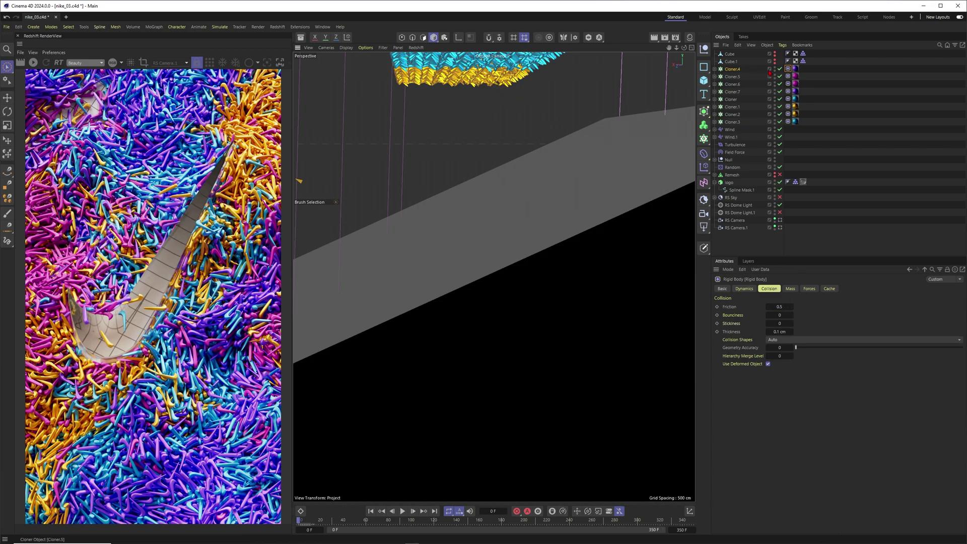
- Review the bounce and friction in the floor plane's Collider tag, and return to the collision settings of Cloner.4's Rigid Body tag
click(557, 198)
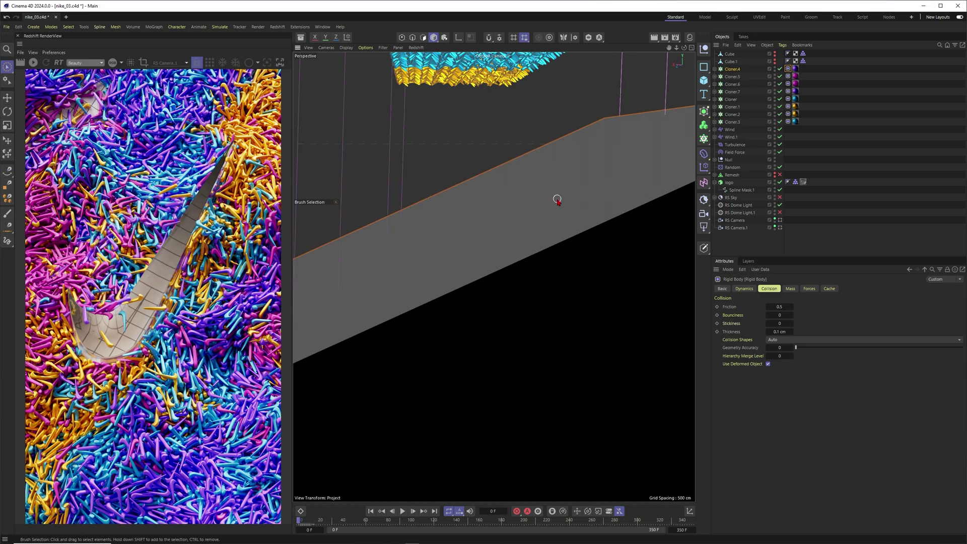
click(714, 160)
click(803, 174)
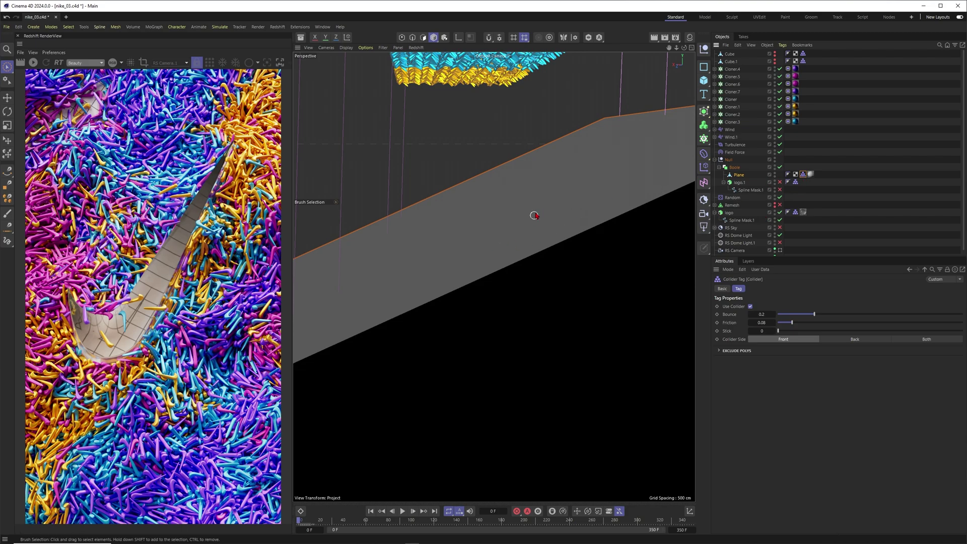
click(788, 69)
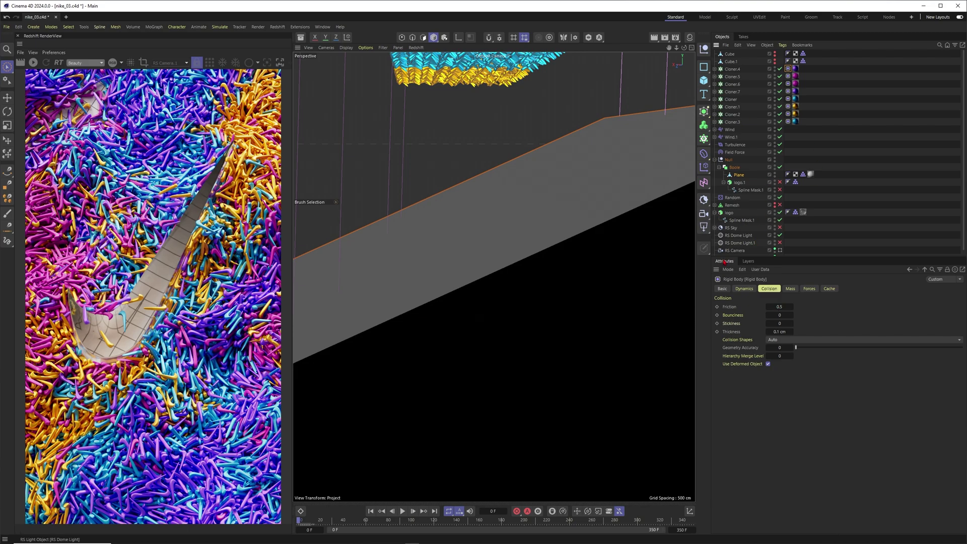
- Examine the coloured cloner blocks above the floor at close range from several angles
alt+right_drag(522, 227, 377, 285)
alt+drag(494, 276, 516, 246)
alt+drag(526, 235, 535, 258)
alt+drag(576, 204, 519, 231)
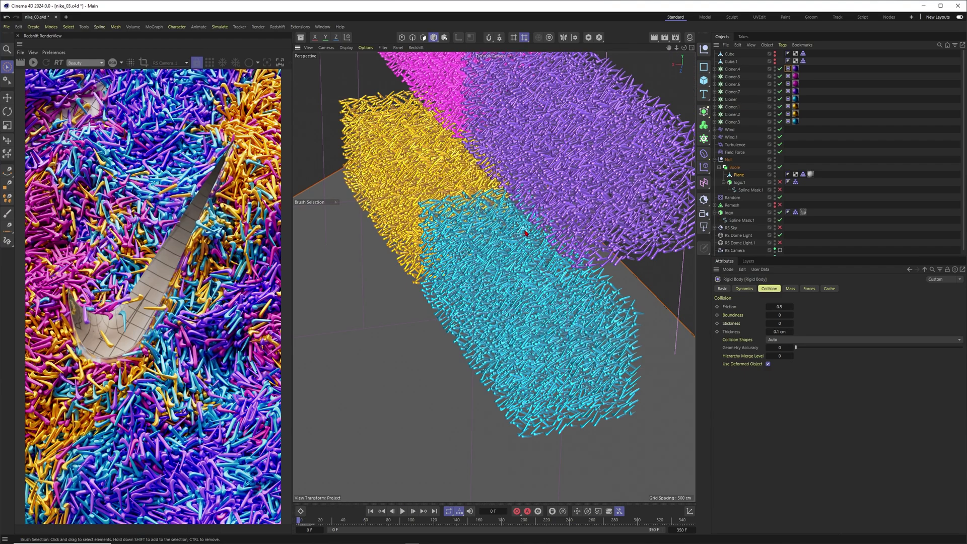